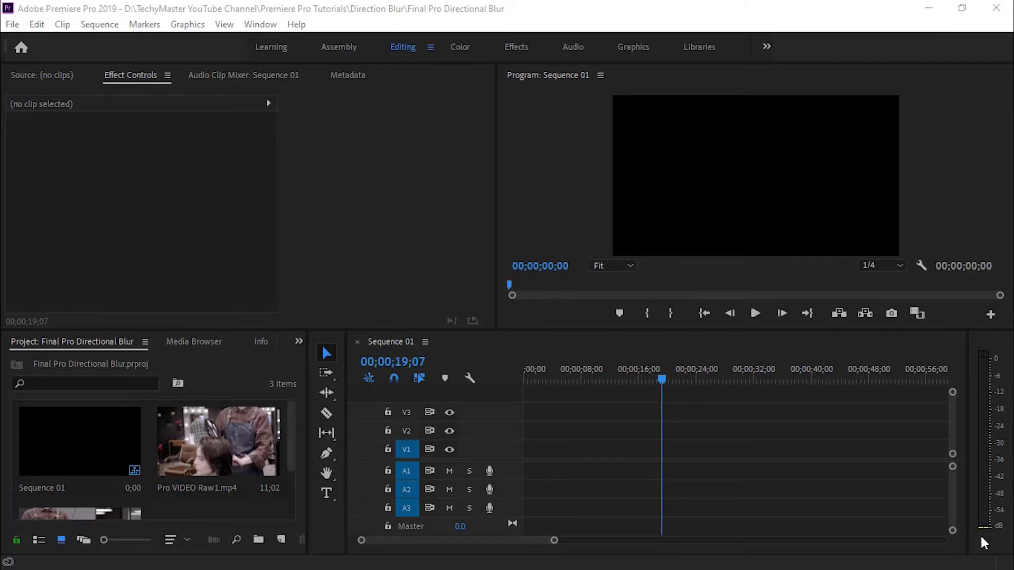
Place Pro VIDEO Raw1.mp4 at the start of track V1 and Pro VIDEO Raw2.mp4 at 00;00;19;07 on the same track
click(231, 443)
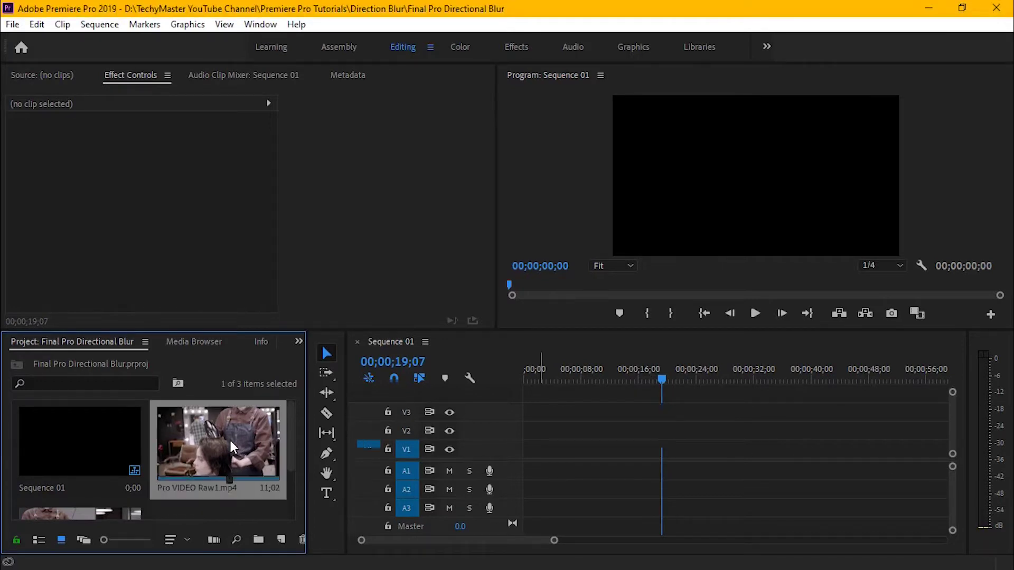
drag(229, 438, 535, 449)
scroll(251, 474, down, 2)
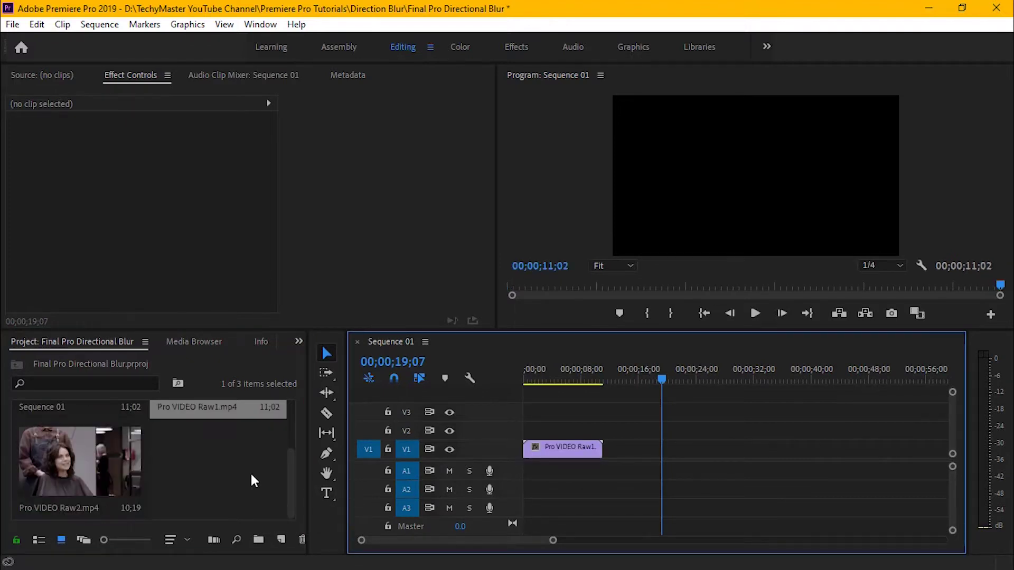
click(51, 459)
drag(64, 461, 666, 455)
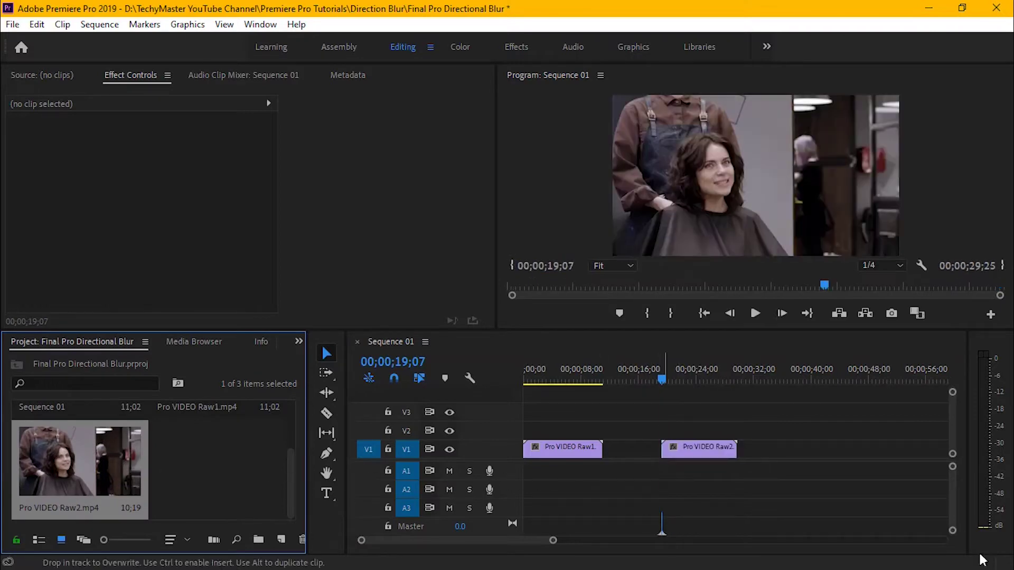
Play both clips in the sequence from their beginnings to review the raw footage
click(705, 313)
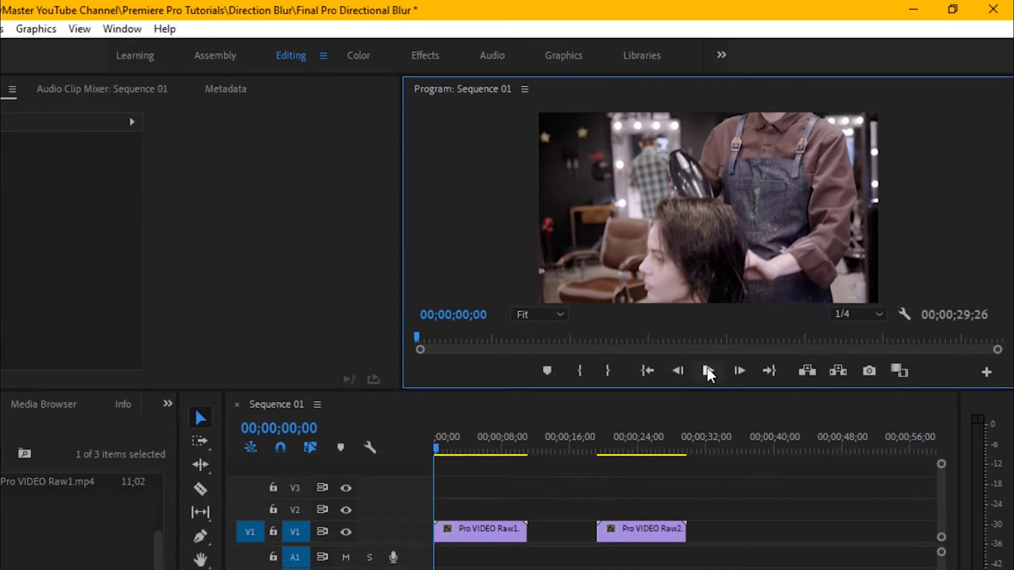
click(706, 368)
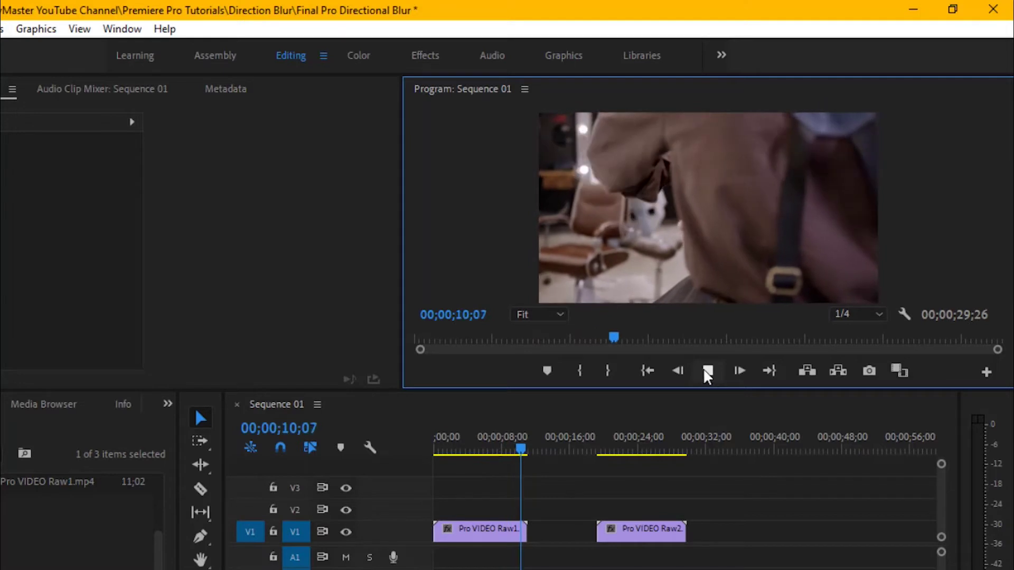
click(706, 370)
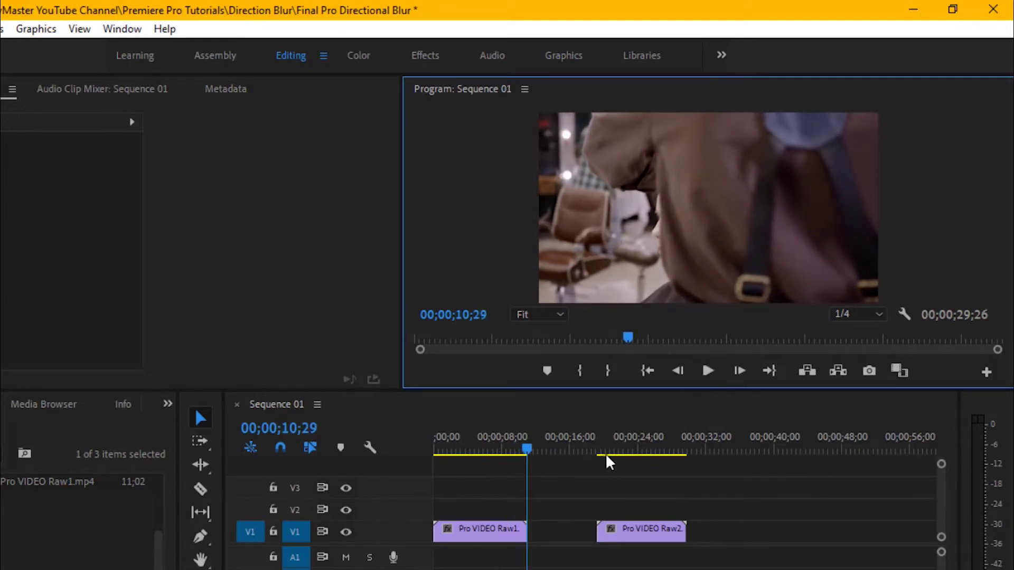
click(597, 442)
click(708, 370)
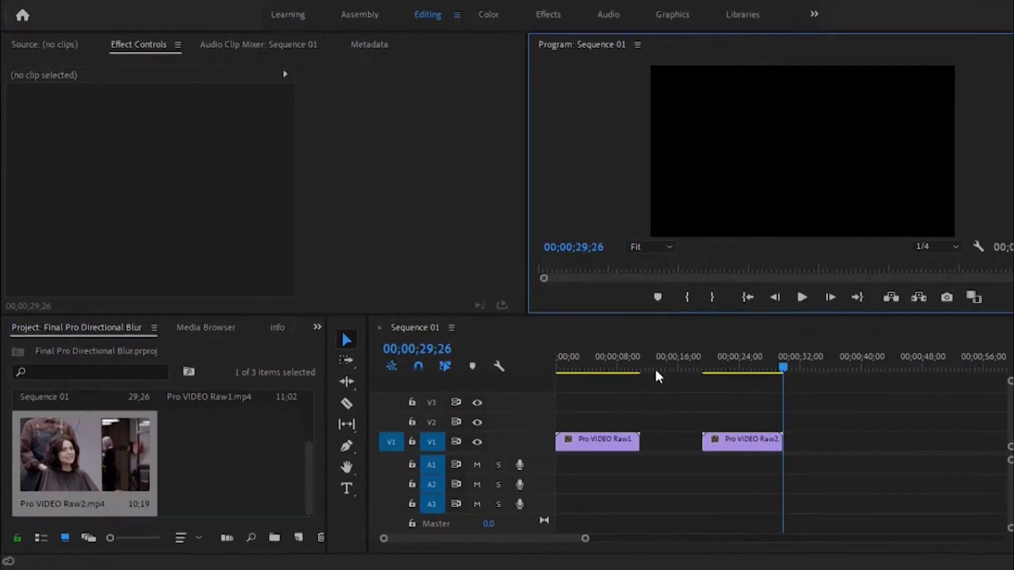
Find the Directional Blur video effect by searching for "Direction" and apply it to the Pro VIDEO Raw1 clip
click(528, 164)
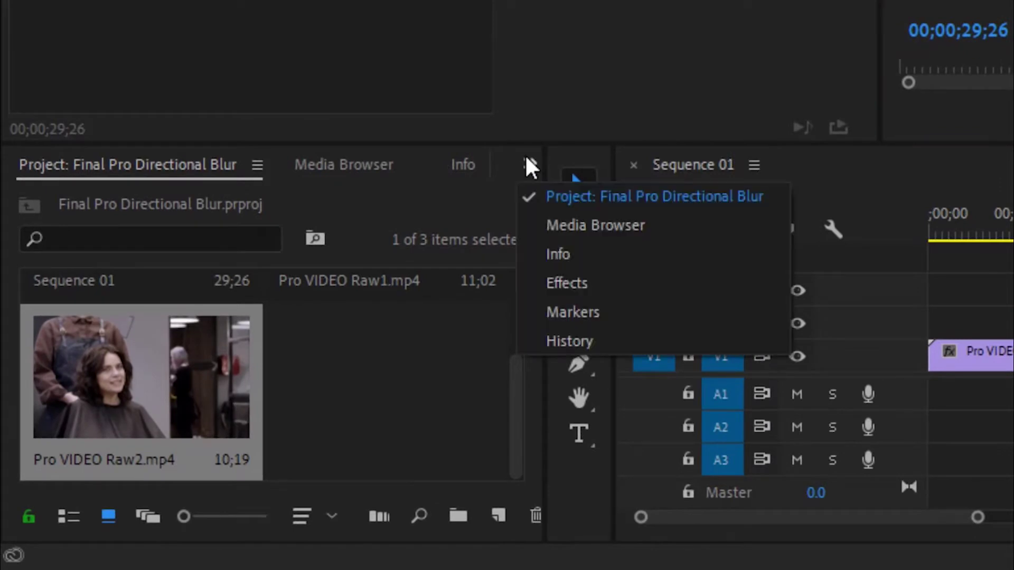
click(566, 283)
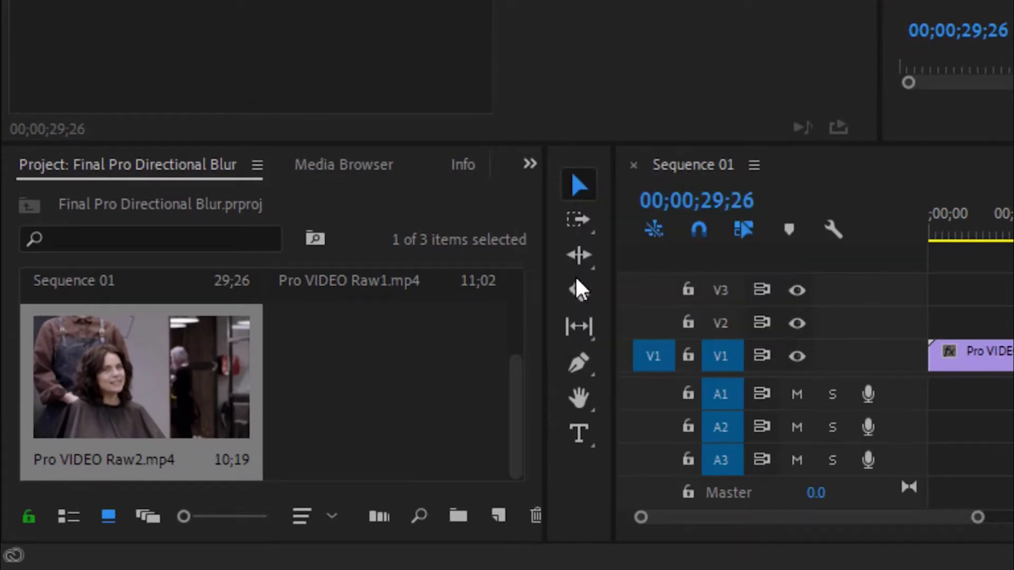
click(204, 198)
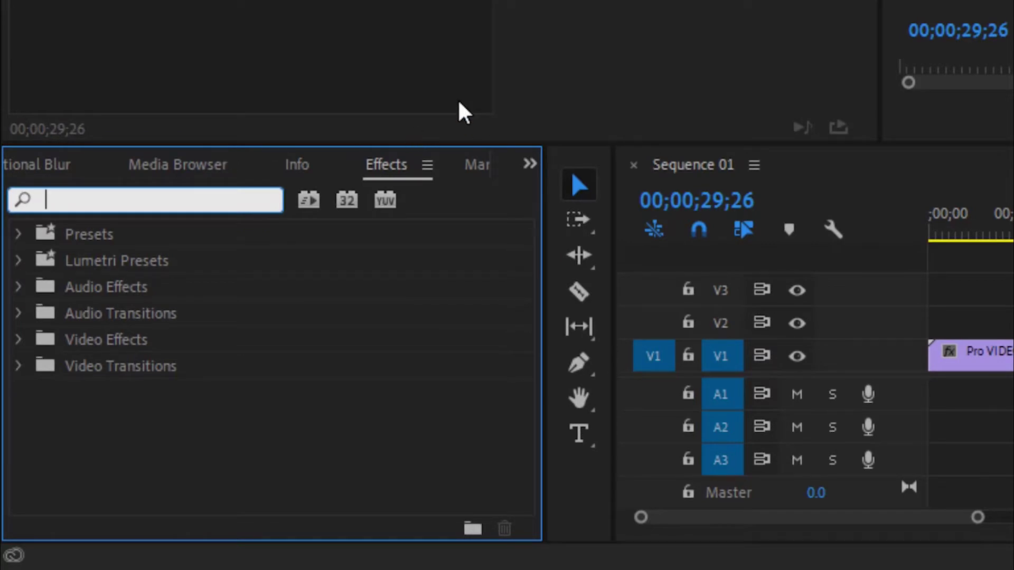
text(Direc)
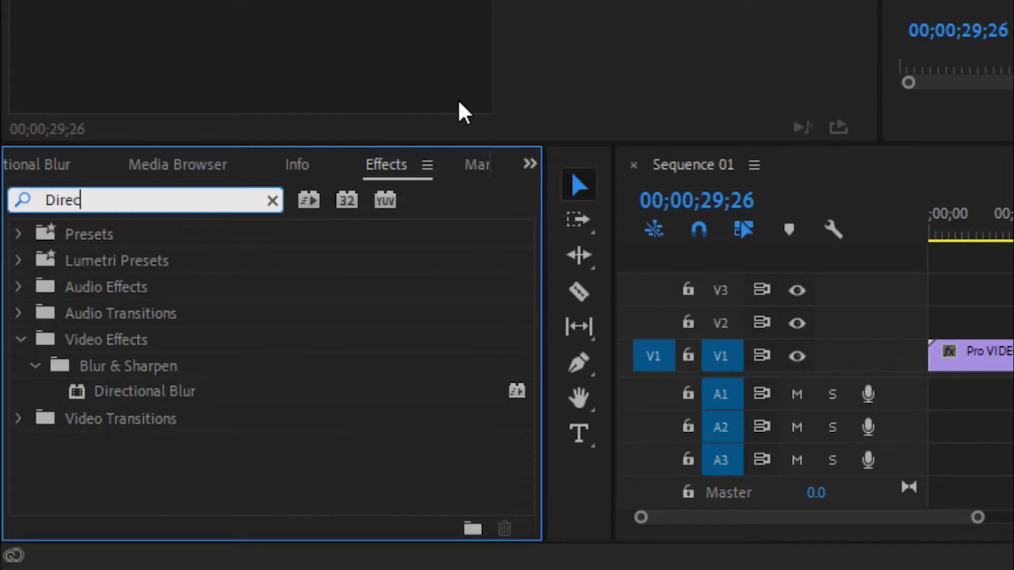
text(tion)
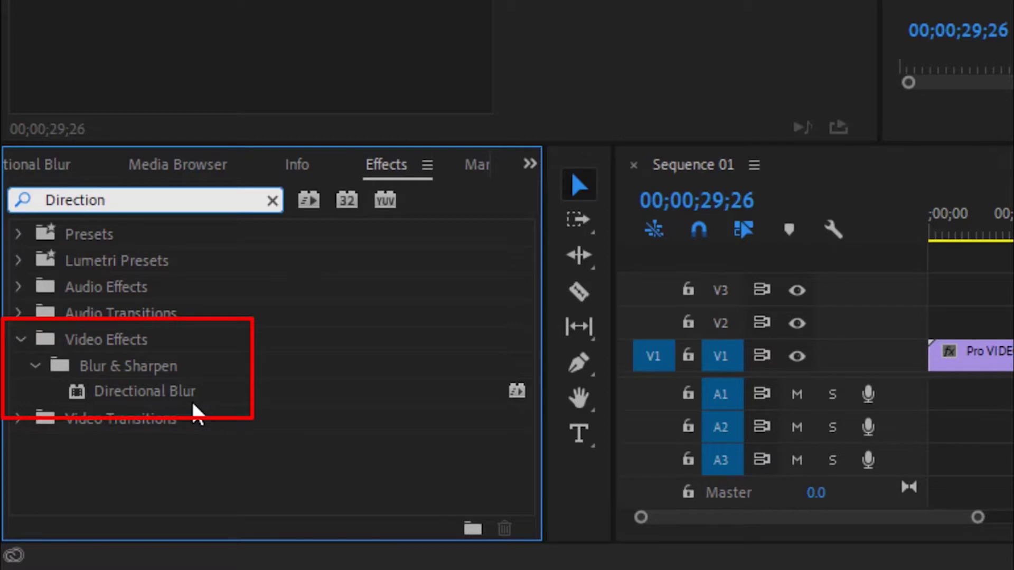
click(154, 396)
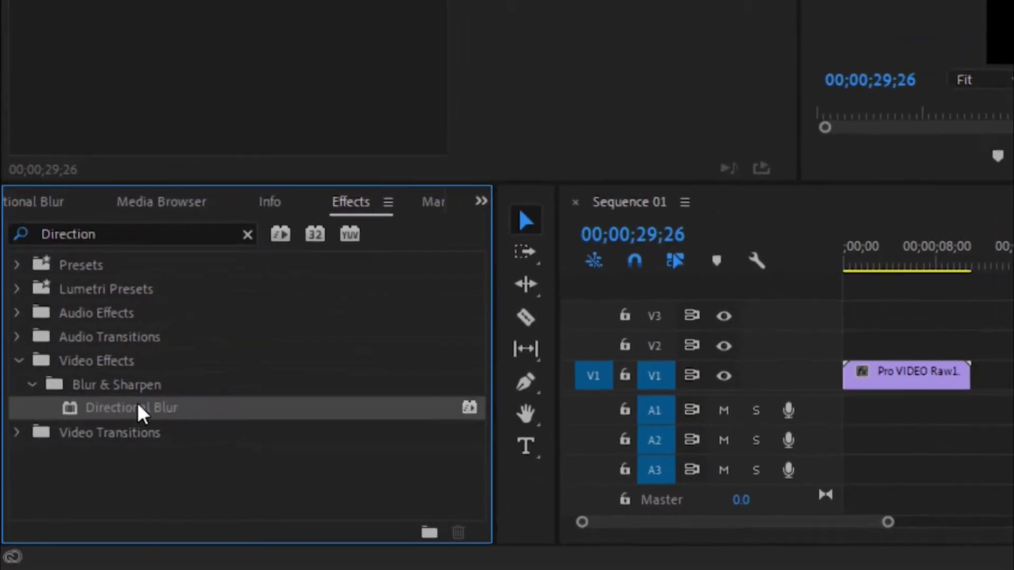
drag(141, 415, 878, 379)
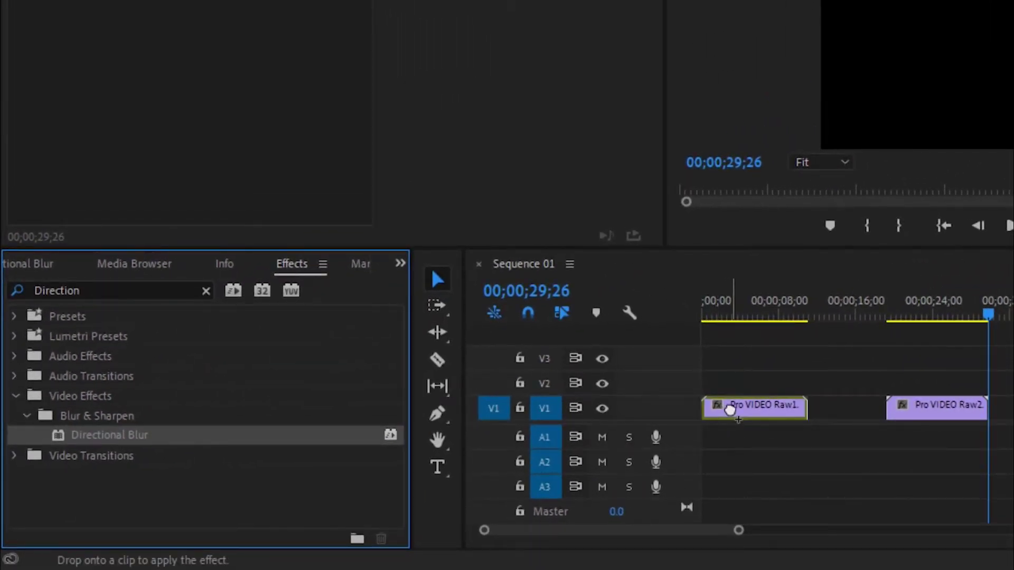
drag(730, 410, 731, 411)
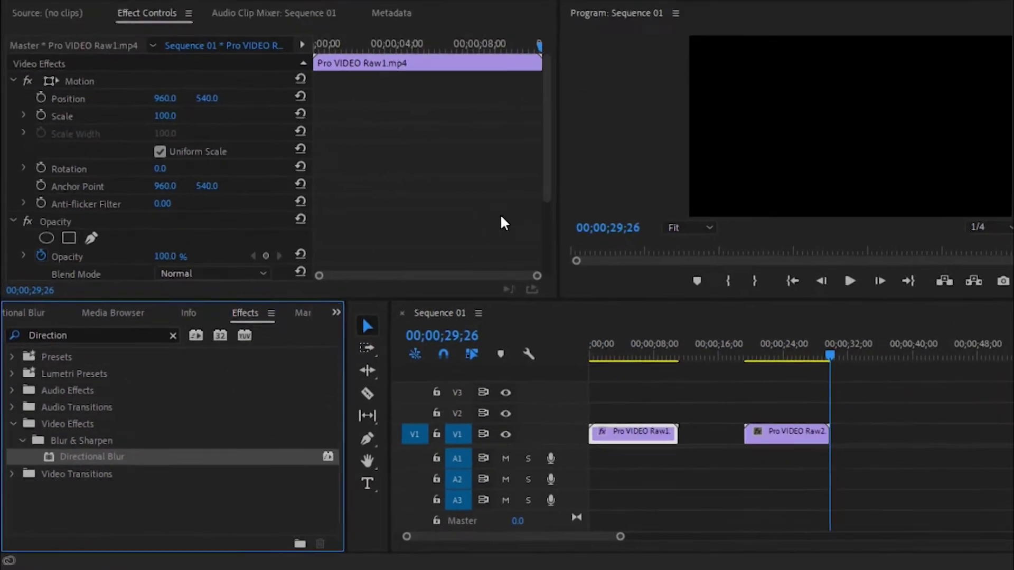
scroll(500, 222, down, 5)
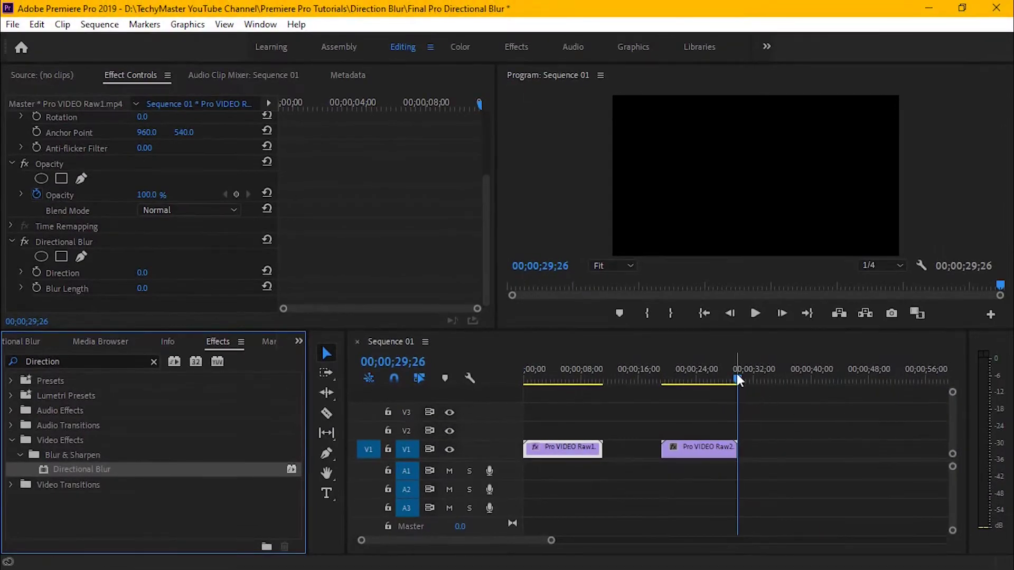
Position the playhead on the last frame of the Pro VIDEO Raw1 clip, at 00;00;11;01
drag(736, 375, 605, 358)
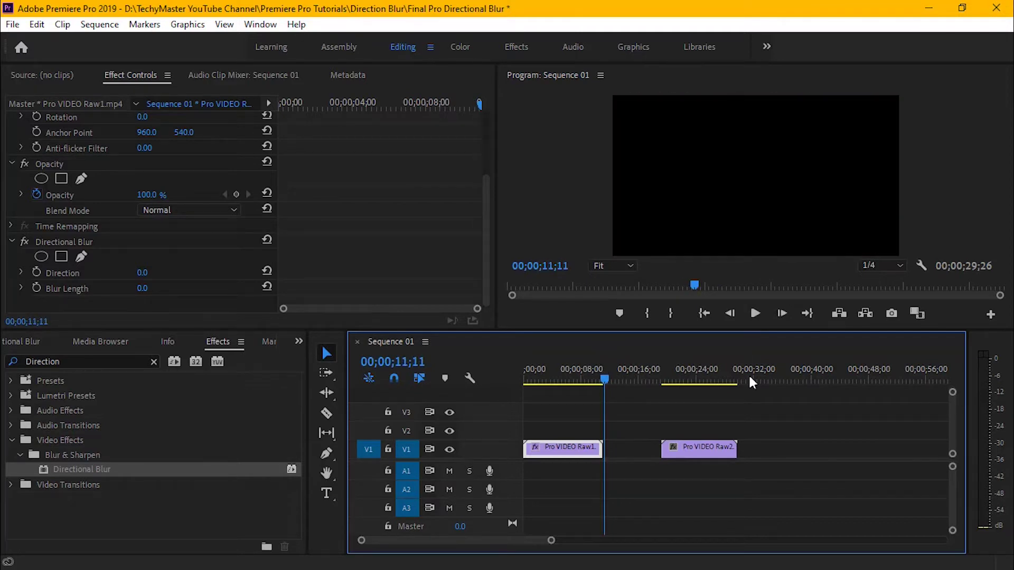
click(730, 314)
click(730, 315)
click(731, 314)
click(731, 314)
click(731, 314)
click(731, 314)
click(731, 314)
click(731, 314)
click(731, 314)
click(731, 314)
click(731, 315)
click(780, 313)
click(781, 314)
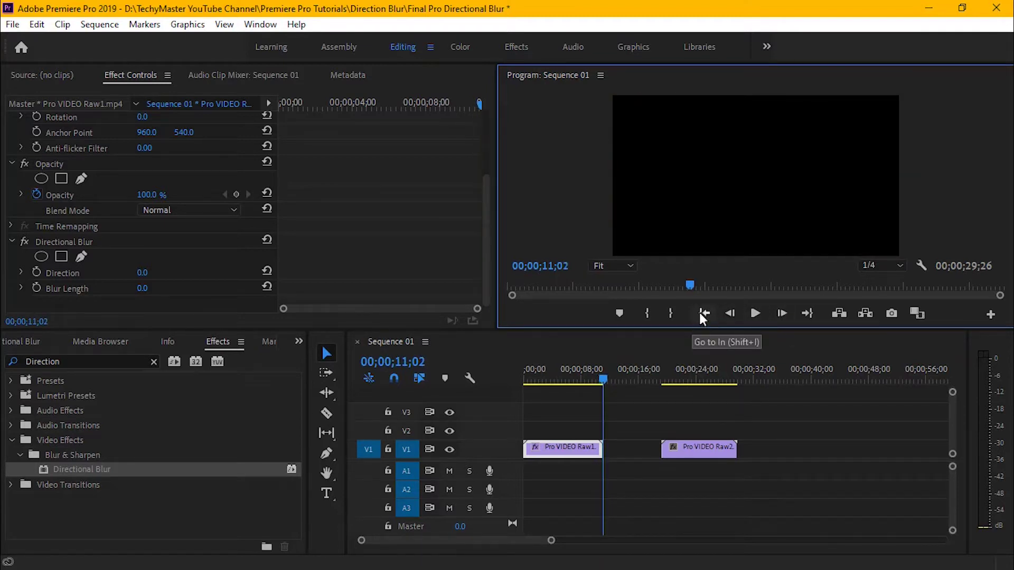
click(729, 314)
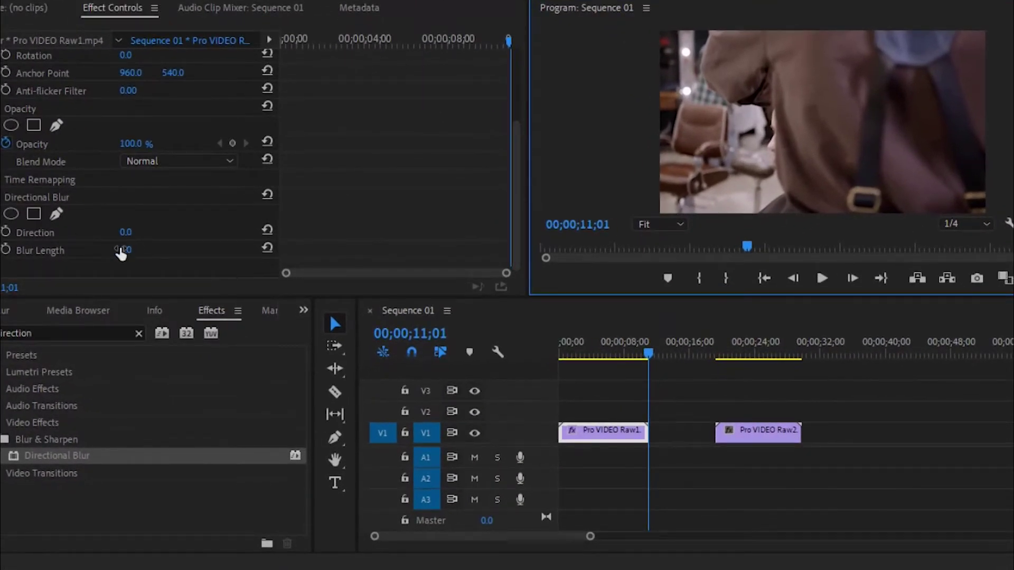
Set the Directional Blur's Blur Length to 175 and start keyframing it at the first clip's last frame
drag(124, 260, 168, 249)
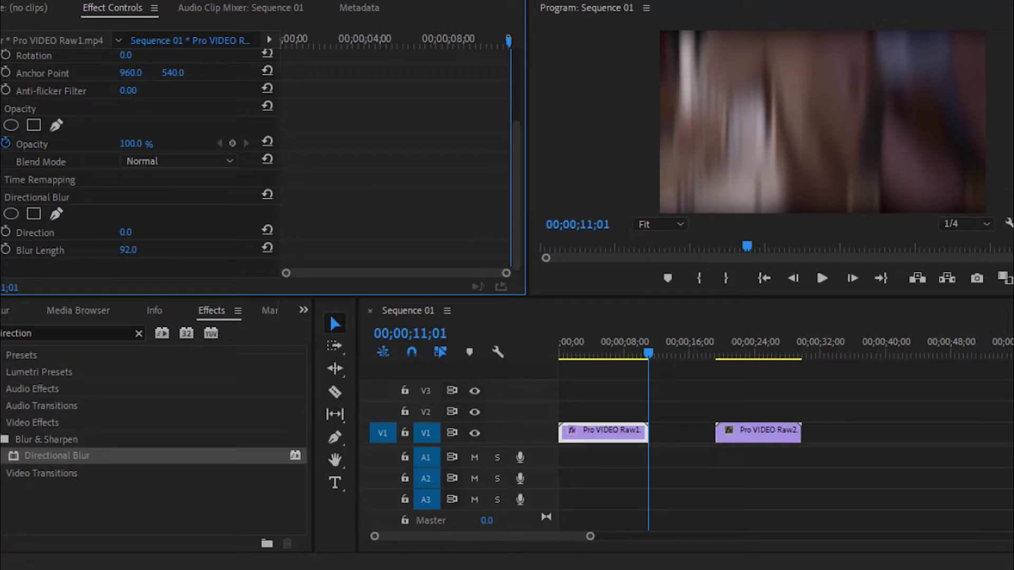
click(167, 254)
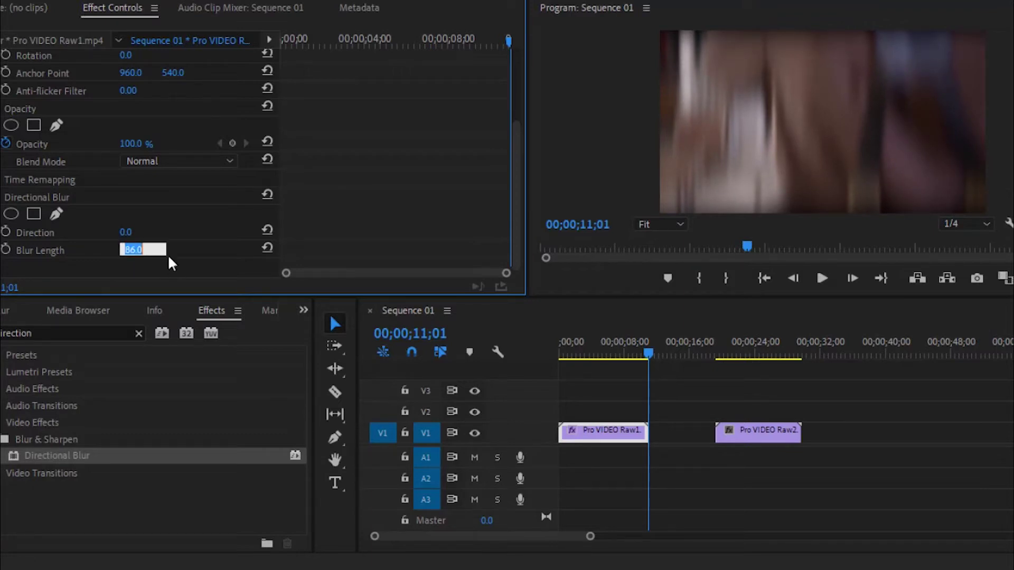
text(175)
key(Return)
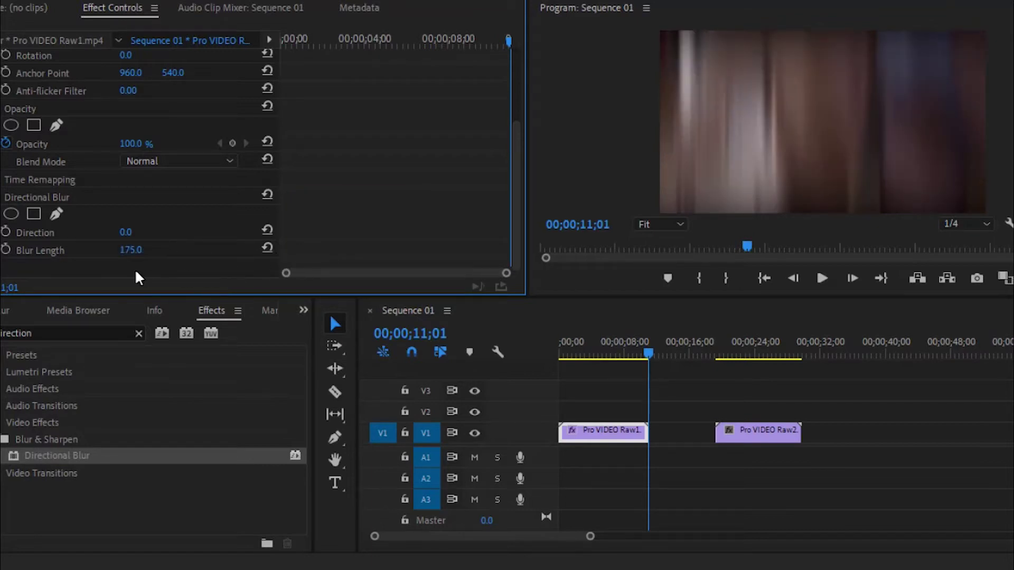
click(7, 246)
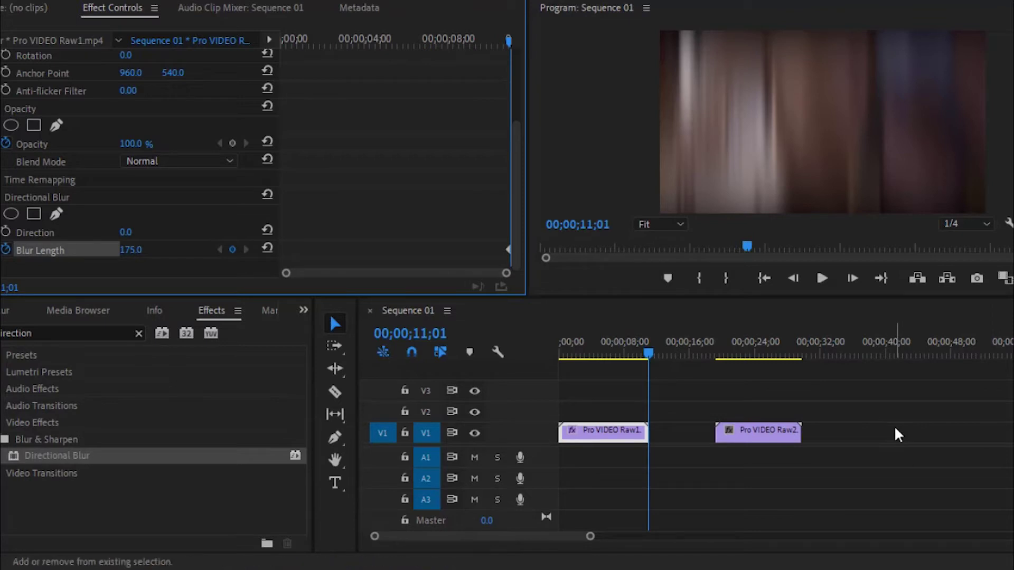
Go back ten frames to 00;00;10;21 and add a Blur Length keyframe with a value of 0
key(shift+Left)
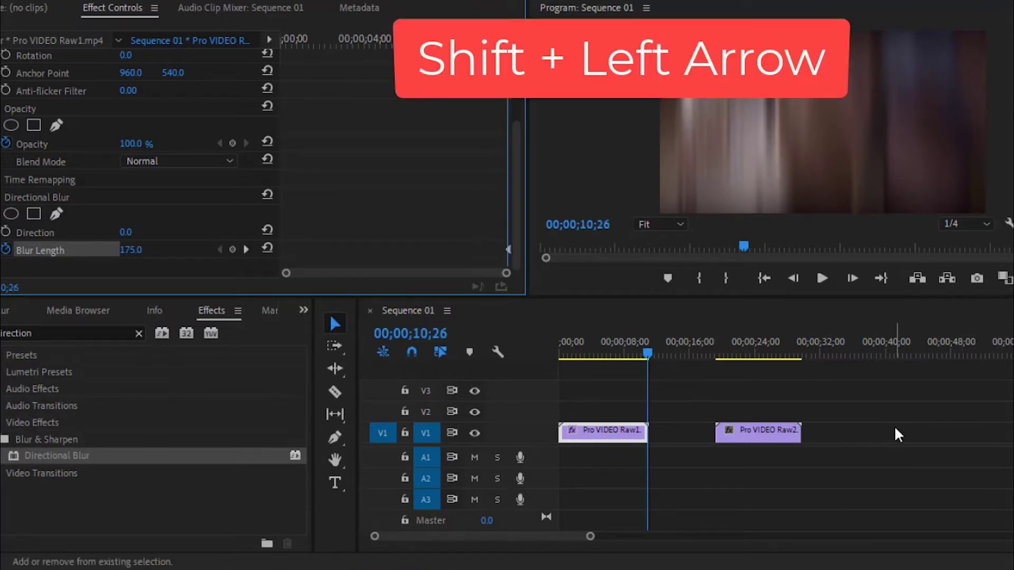
key(shift+Left)
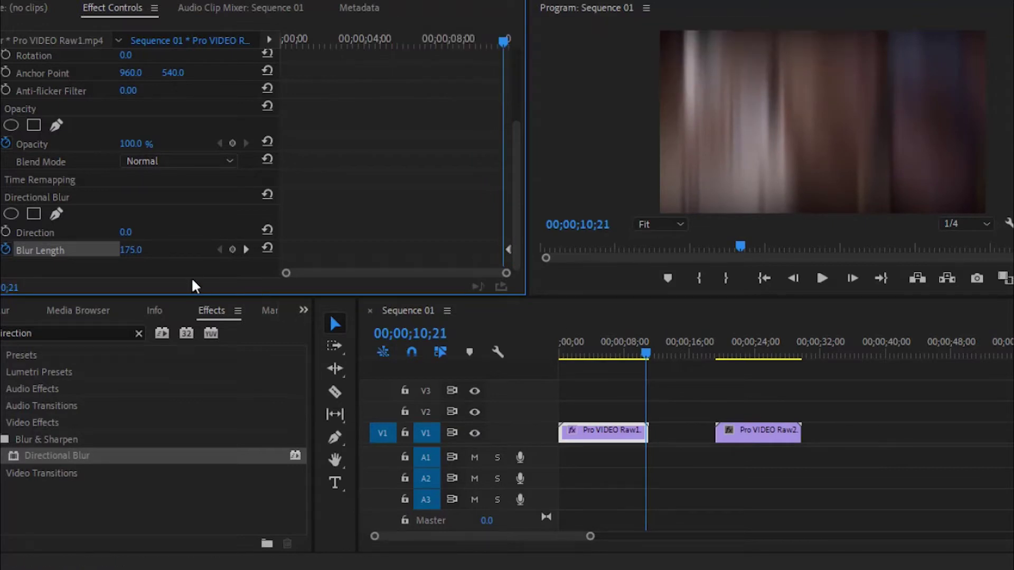
drag(129, 252, 36, 251)
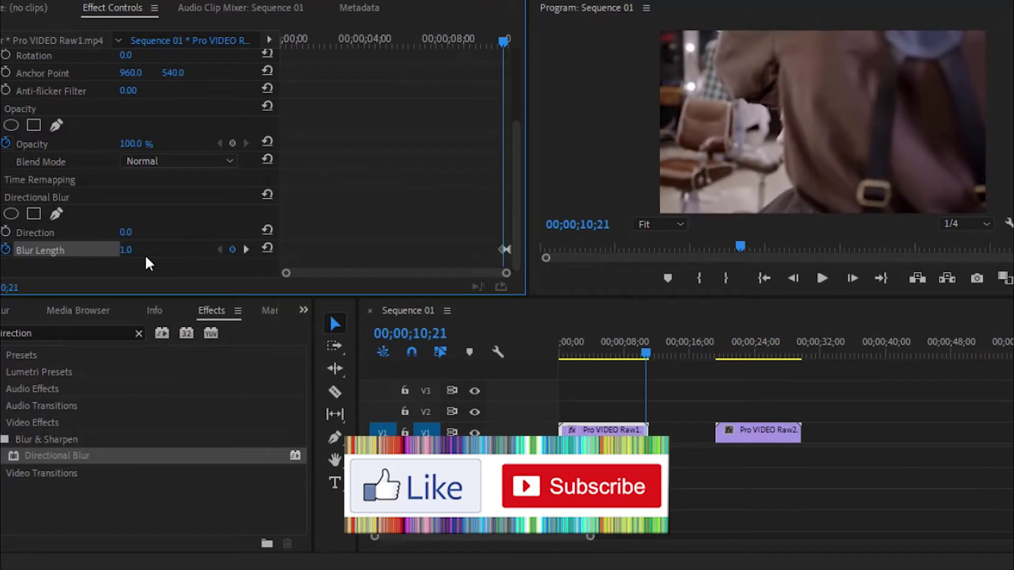
drag(123, 250, 116, 249)
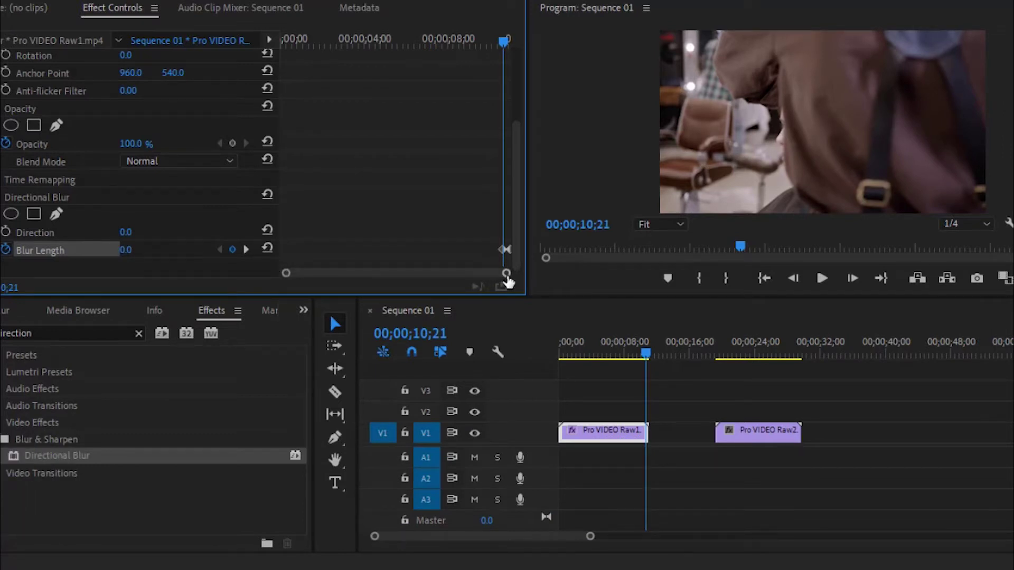
Apply Ease Out to the first Blur Length keyframe and Ease In to the second one
scroll(497, 275, up, 1)
scroll(498, 280, up, 5)
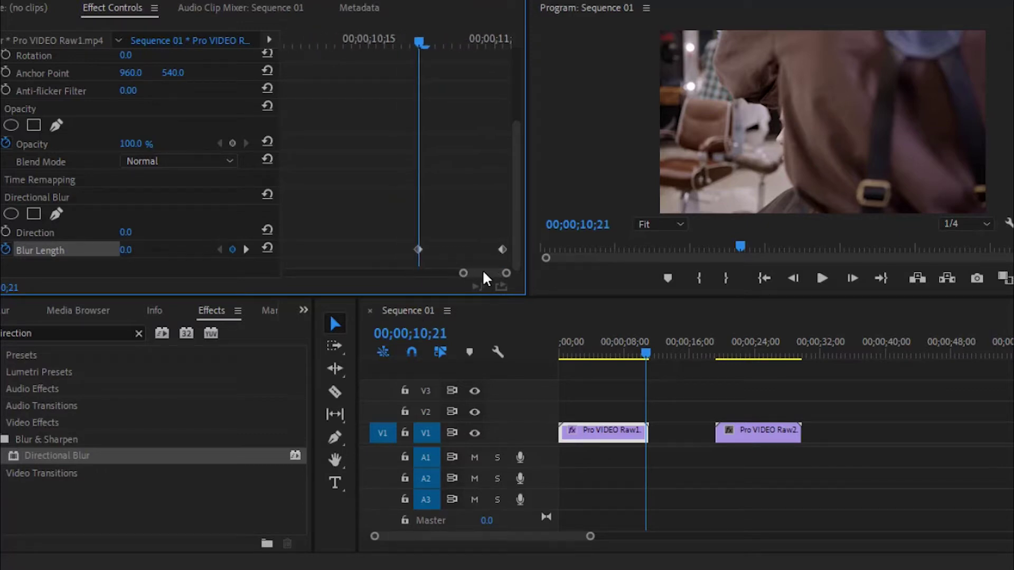
right_click(418, 249)
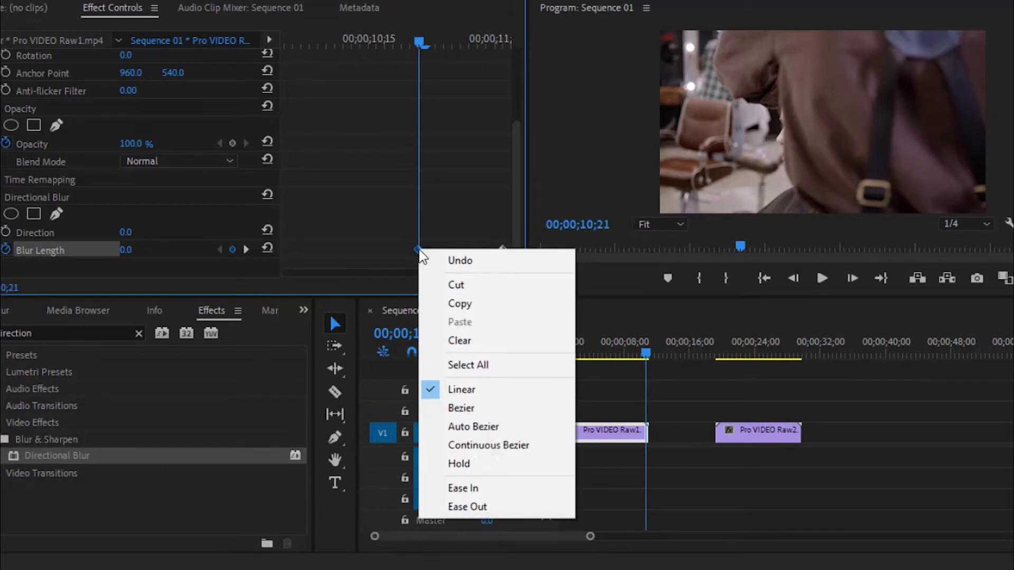
click(482, 508)
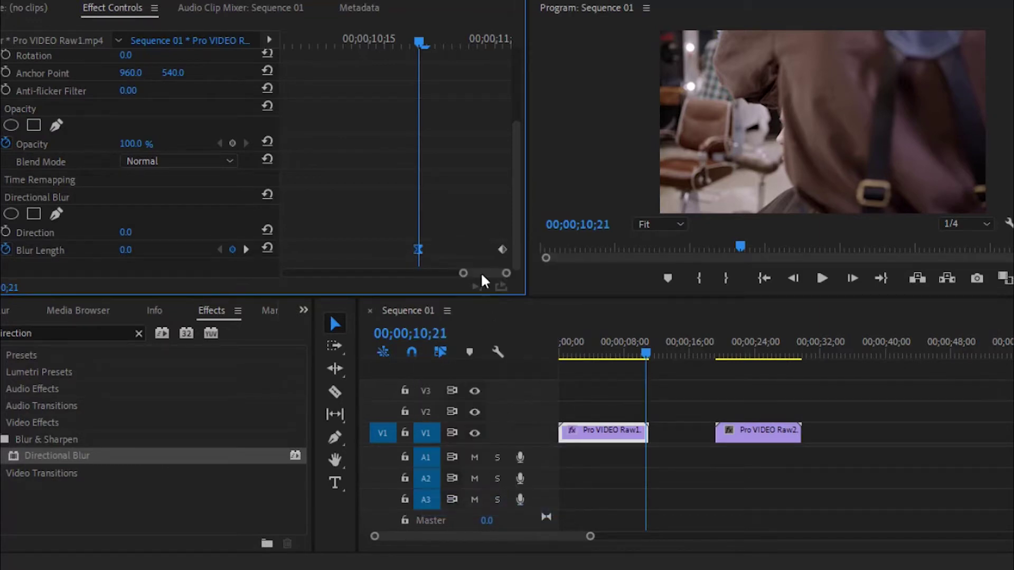
right_click(502, 249)
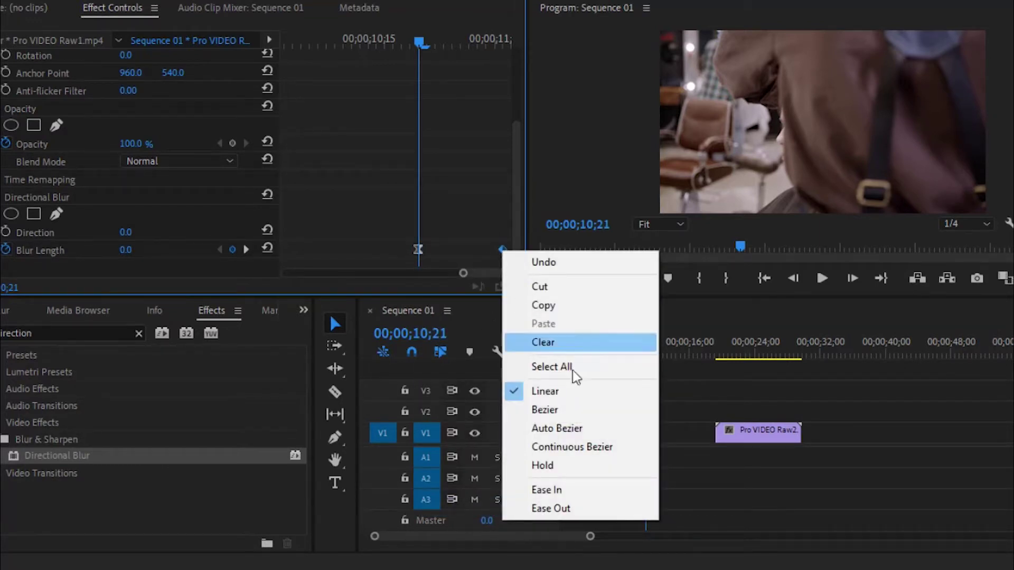
click(581, 493)
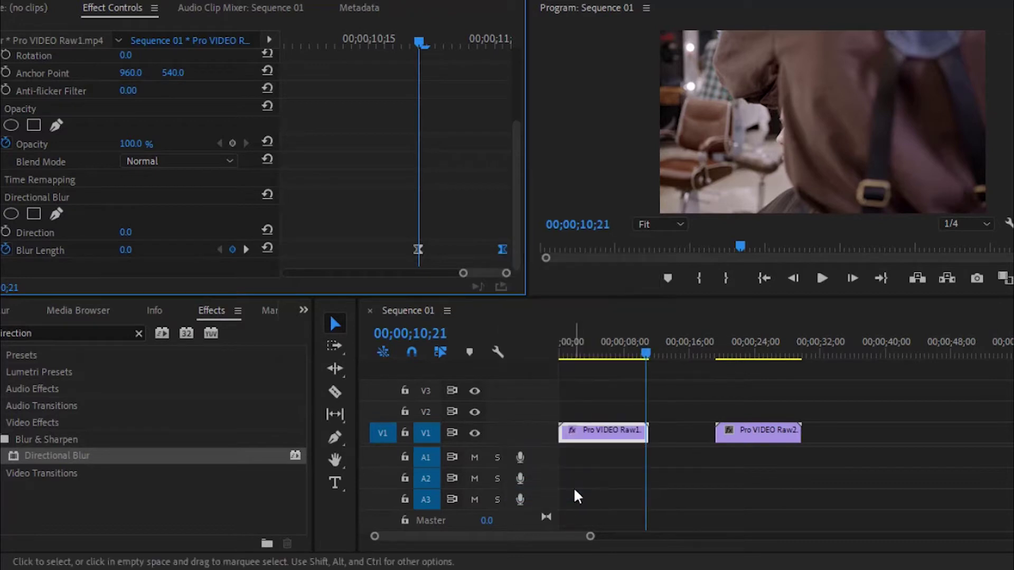
Play back the end of the Pro VIDEO Raw1 clip twice to check the animated blur
click(643, 358)
click(823, 278)
click(823, 278)
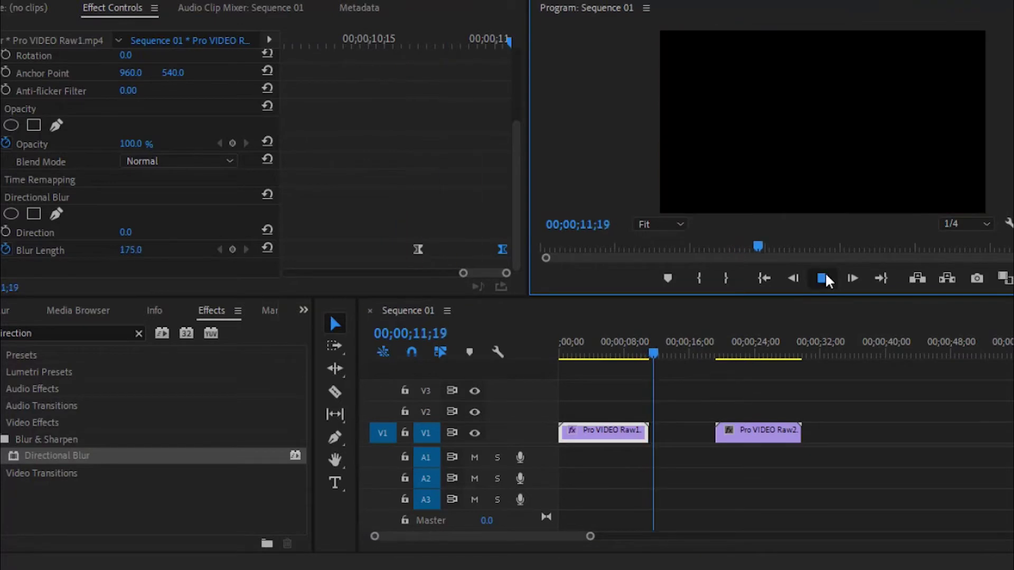
click(641, 354)
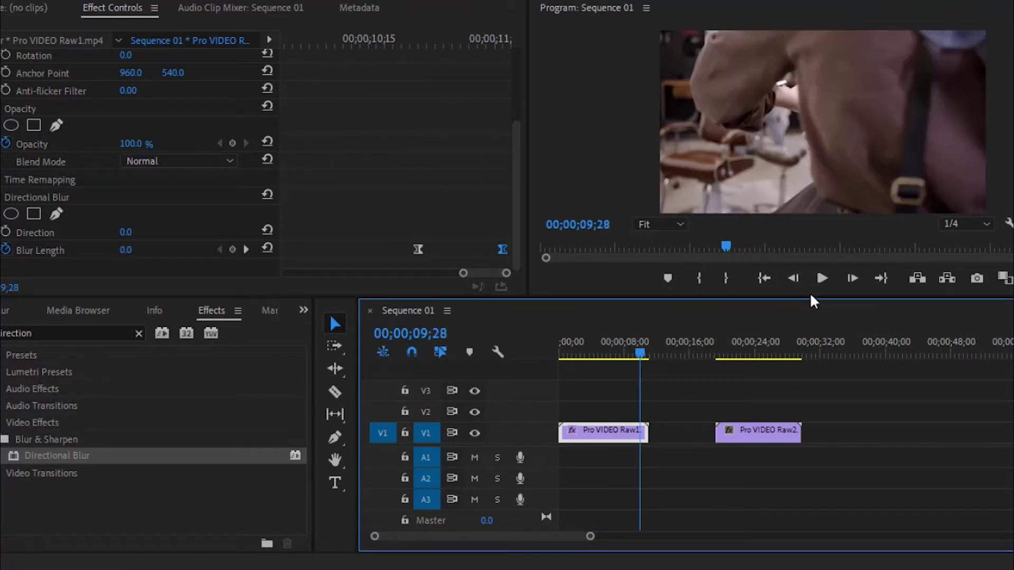
click(821, 279)
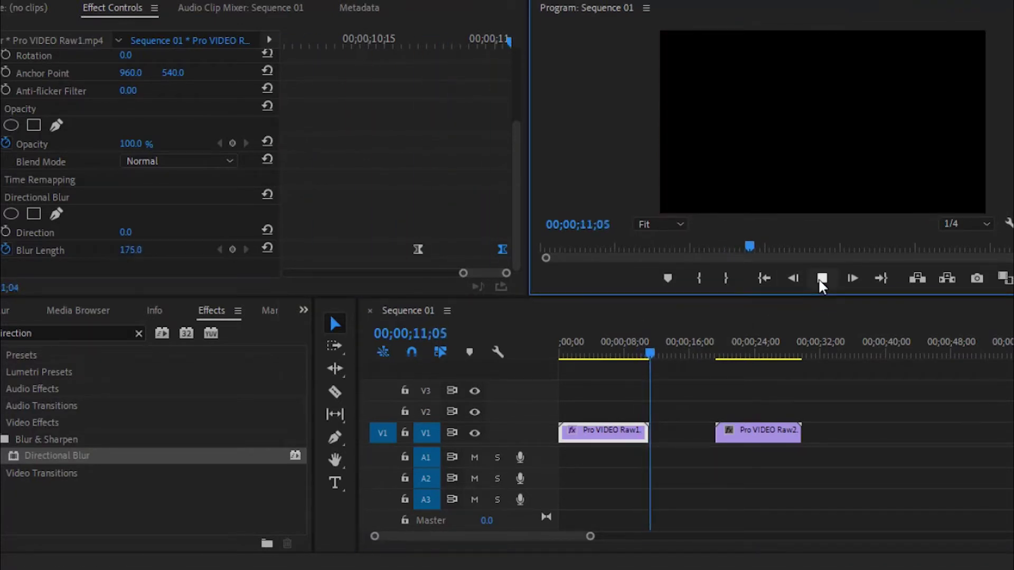
Stop the playback and set the Directional Blur's Direction to 90 on the Pro VIDEO Raw1 clip
click(821, 278)
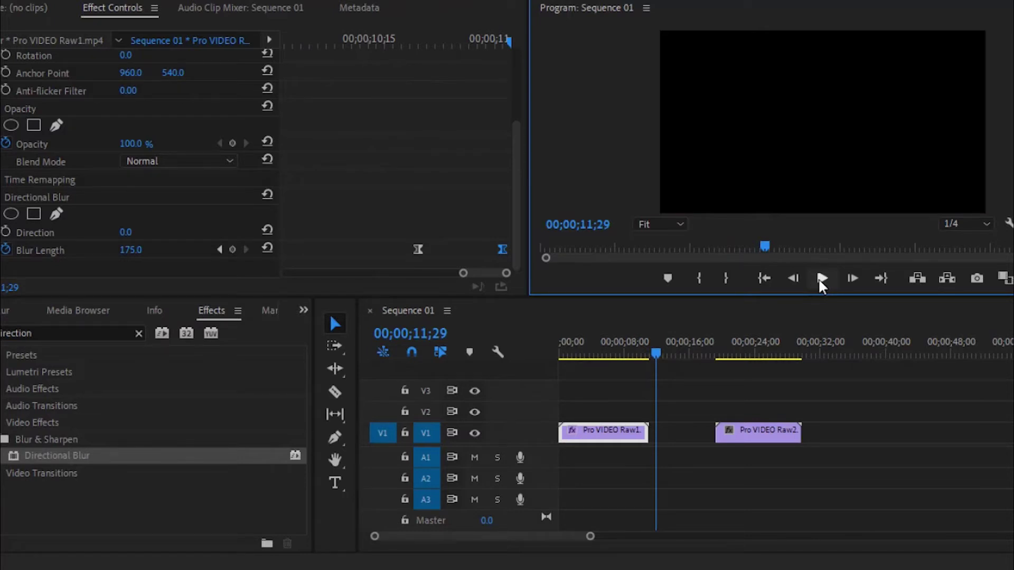
click(127, 233)
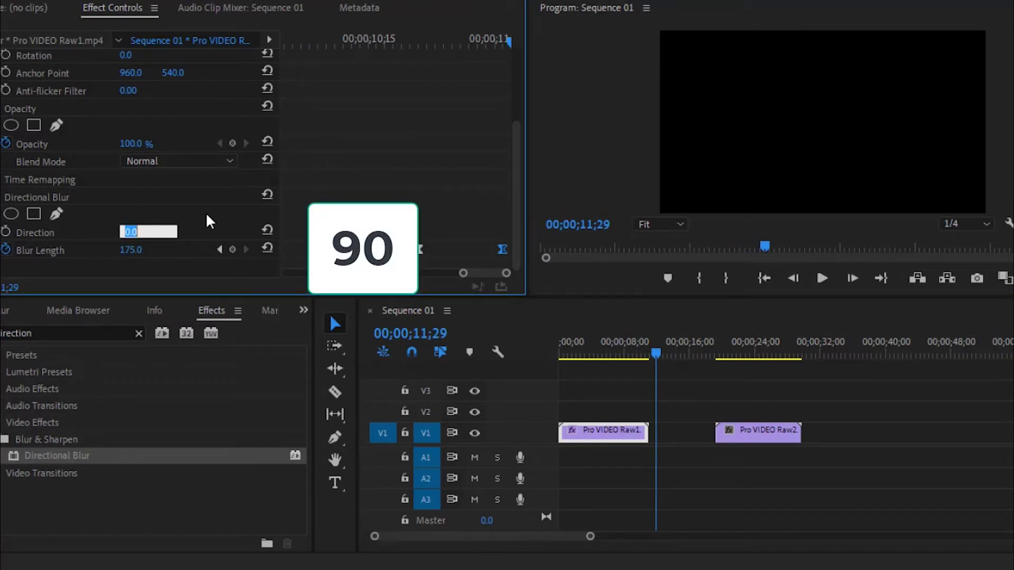
text(90)
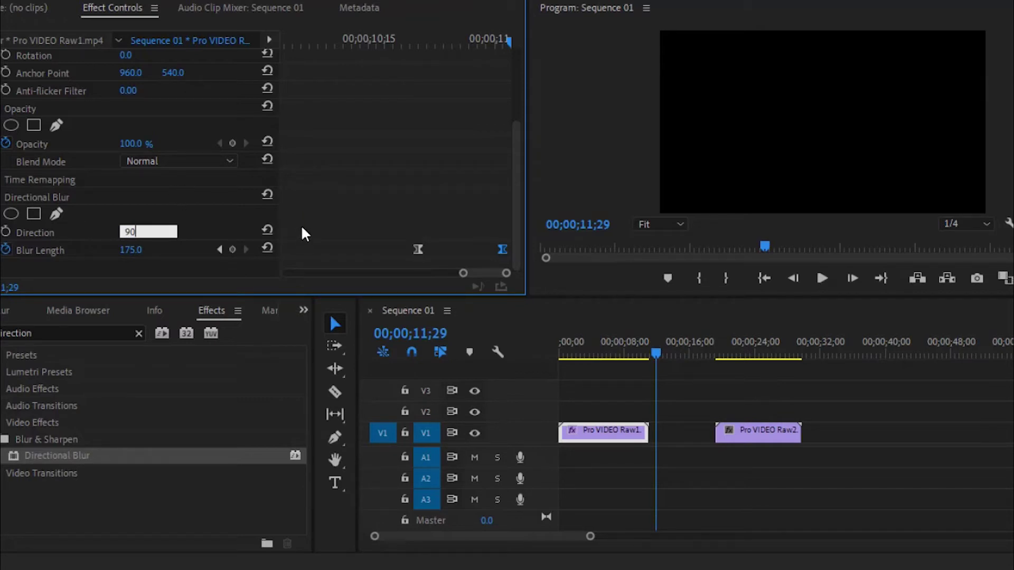
key(Return)
Play back the end of the Pro VIDEO Raw1 clip to check the blur in its new direction
drag(653, 353, 632, 357)
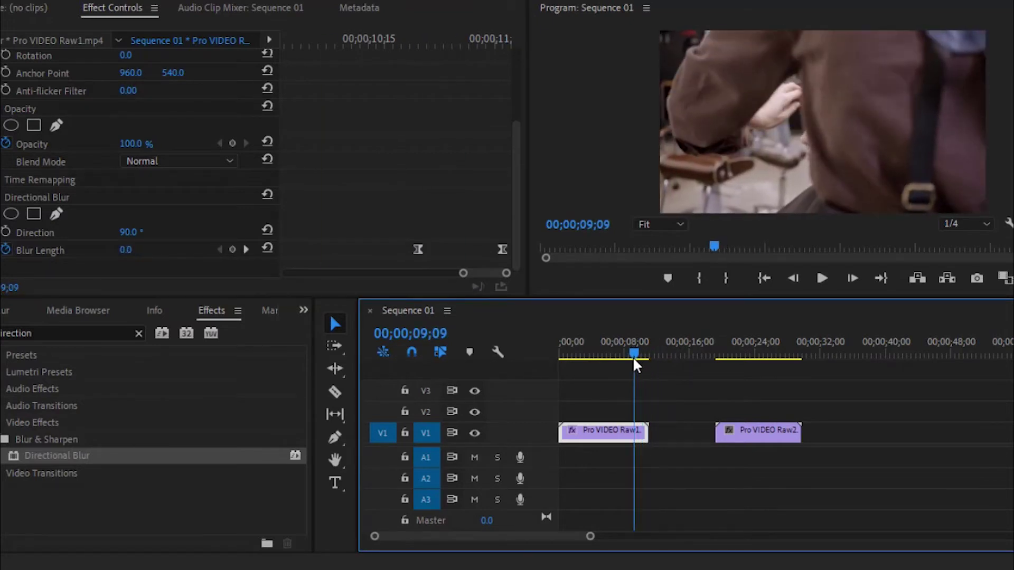
click(822, 278)
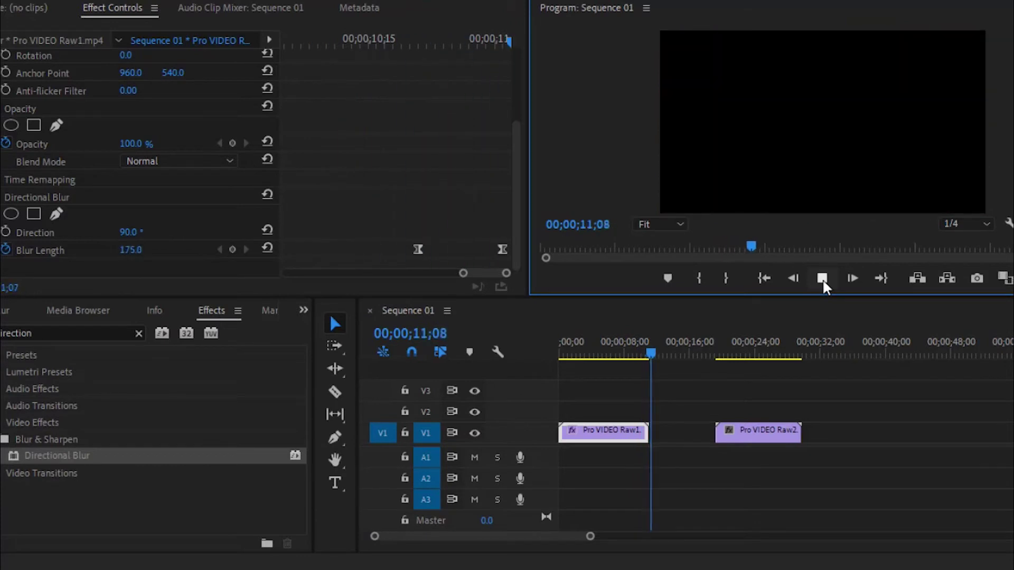
click(822, 278)
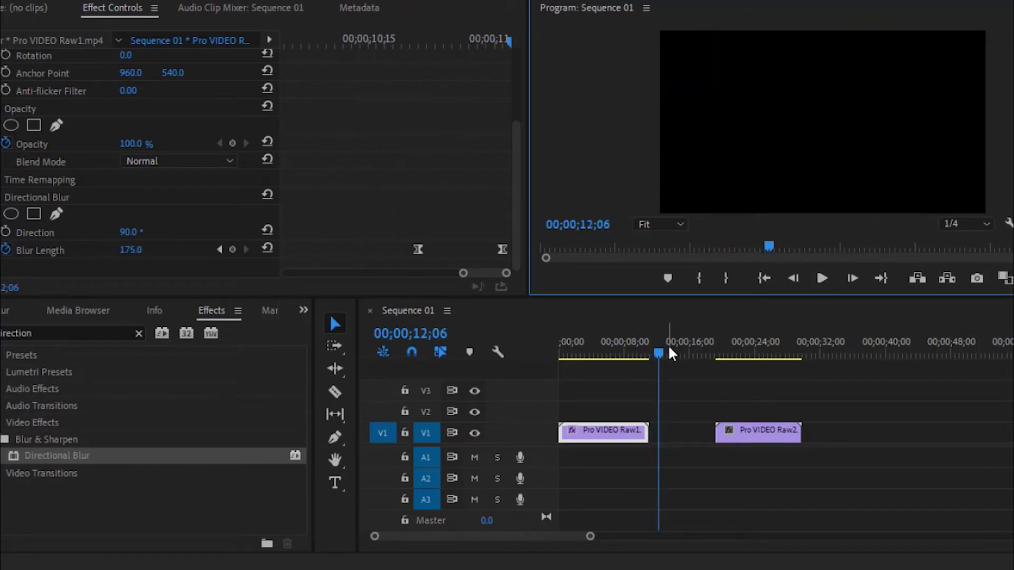
Move the playhead to the first frame of the Pro VIDEO Raw2 clip at 00;00;19;07
drag(661, 353, 715, 355)
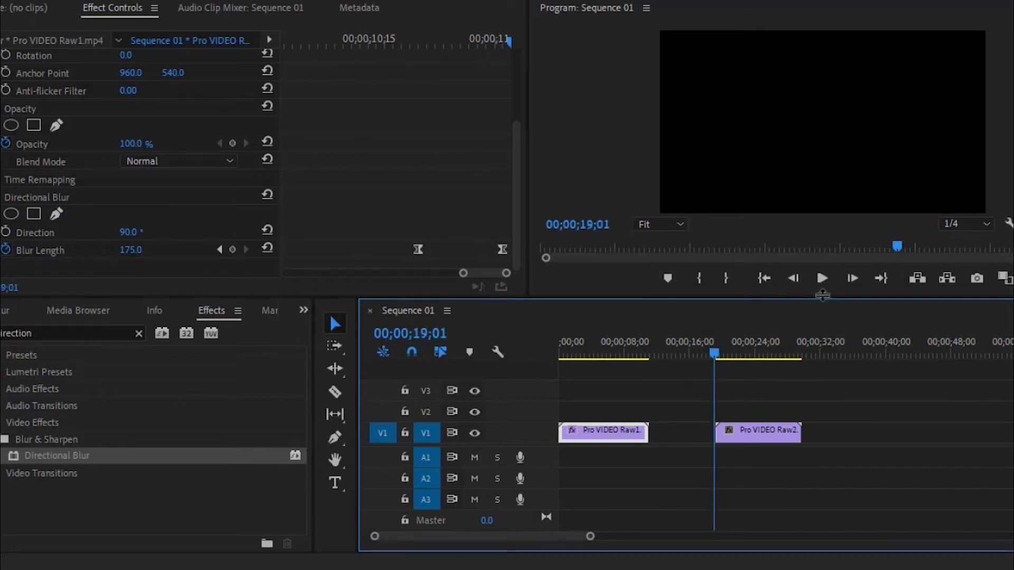
click(850, 280)
click(850, 280)
click(850, 280)
click(850, 280)
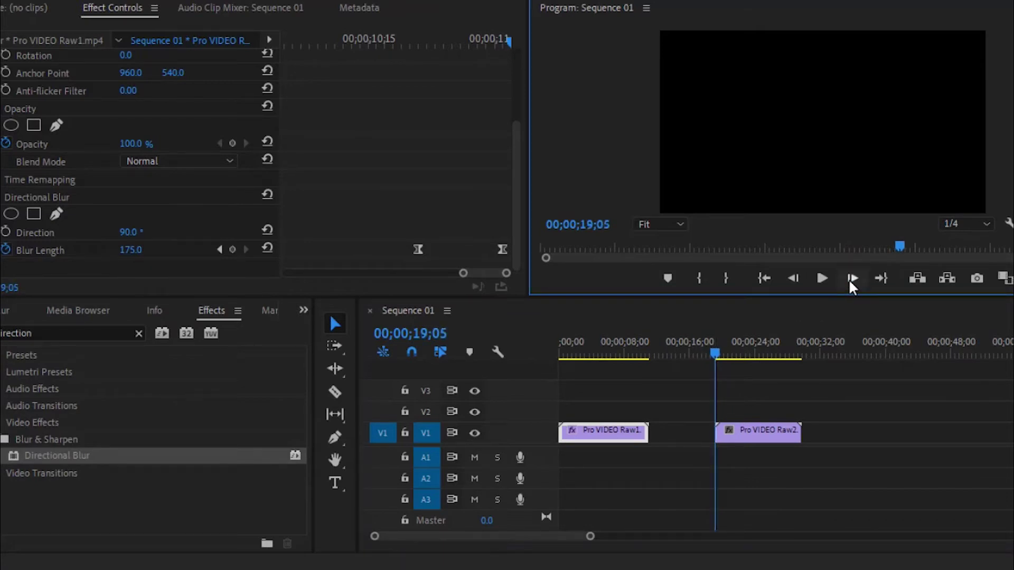
click(851, 279)
click(851, 279)
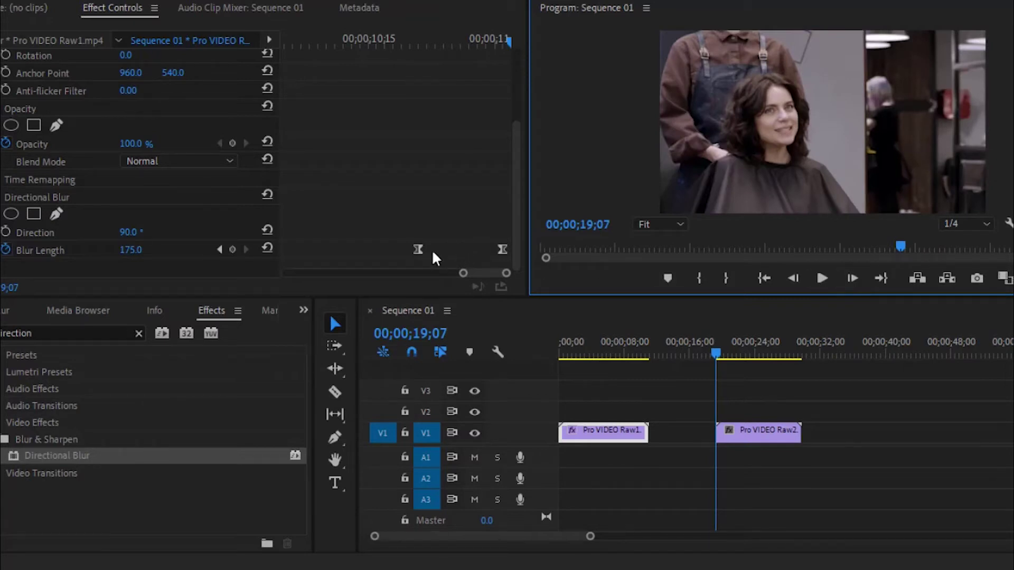
Apply the Directional Blur effect to the Pro VIDEO Raw2 clip and set its Direction to 90
click(786, 429)
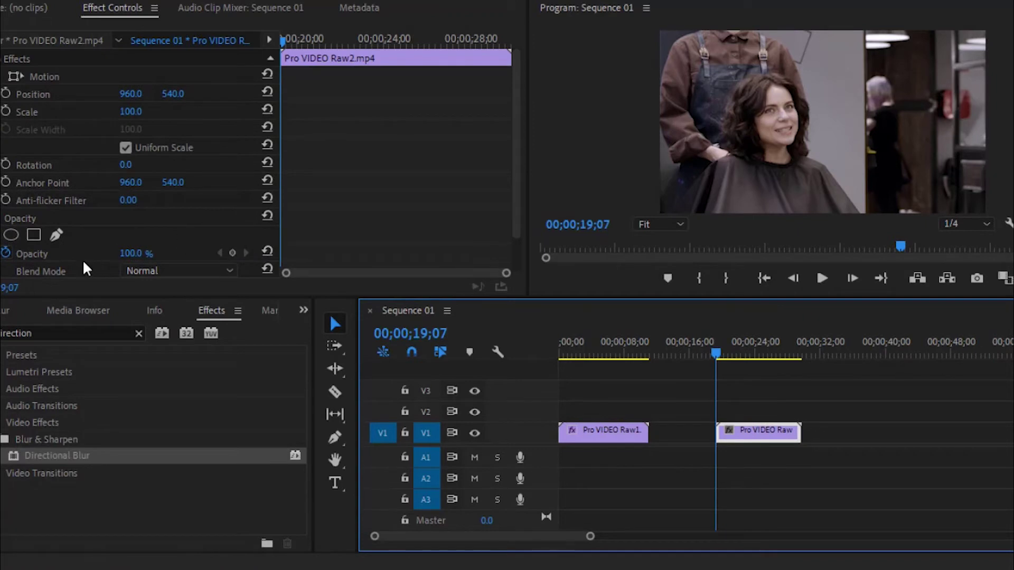
drag(83, 455, 733, 425)
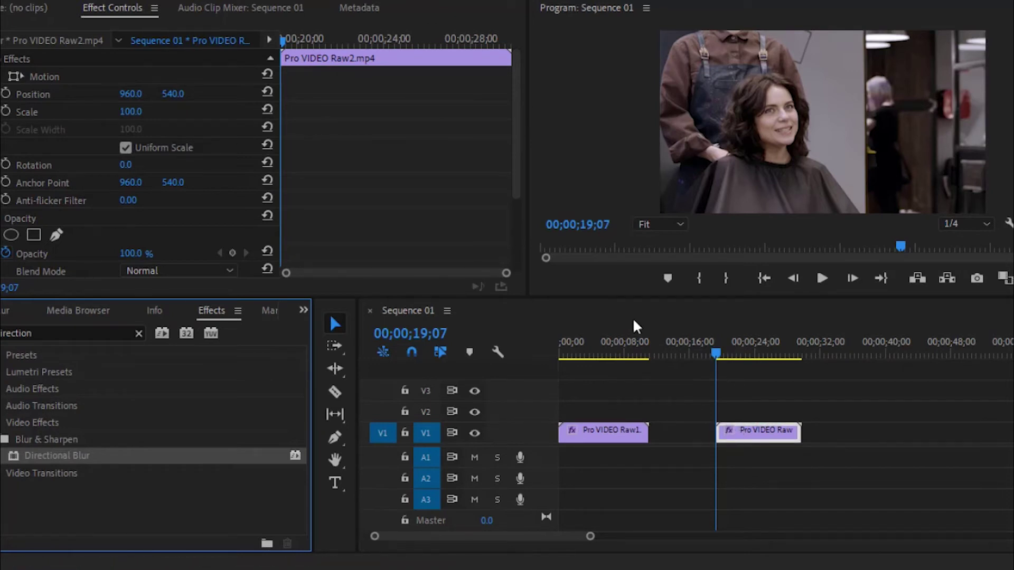
scroll(395, 149, down, 4)
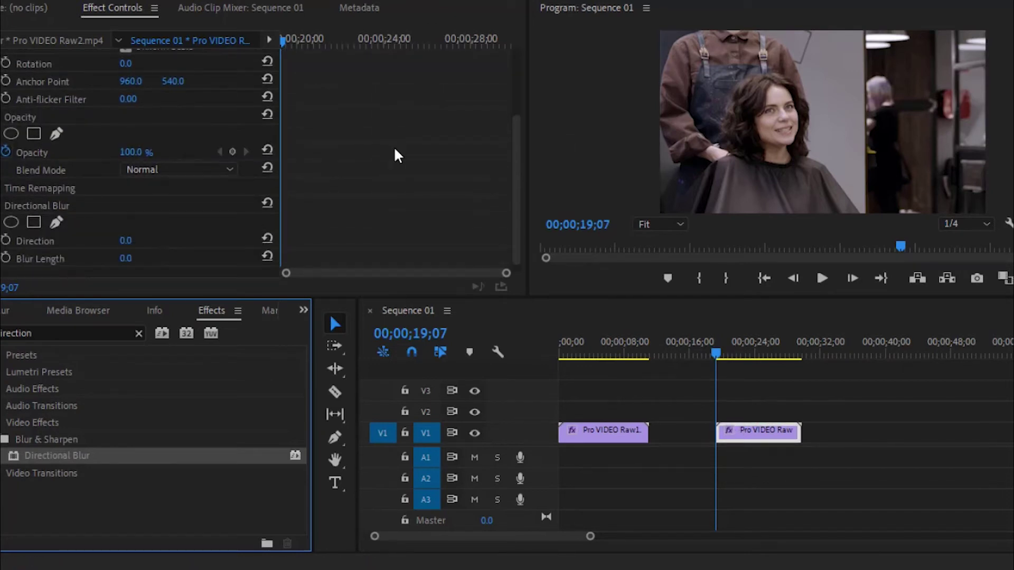
click(126, 241)
text(90)
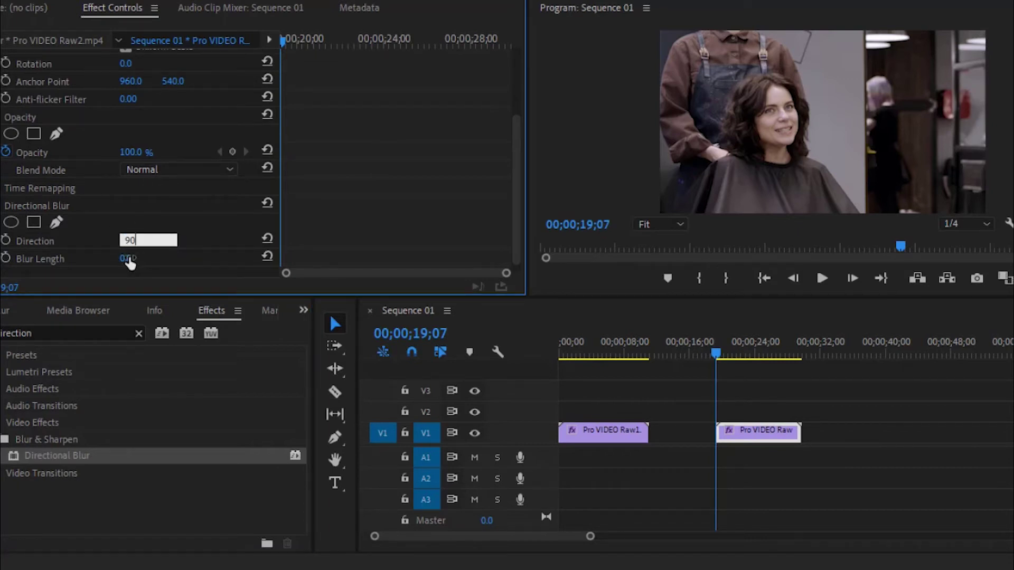
key(Return)
Set the second clip's Blur Length to 175 and start keyframing it at the clip's first frame
drag(126, 258, 203, 259)
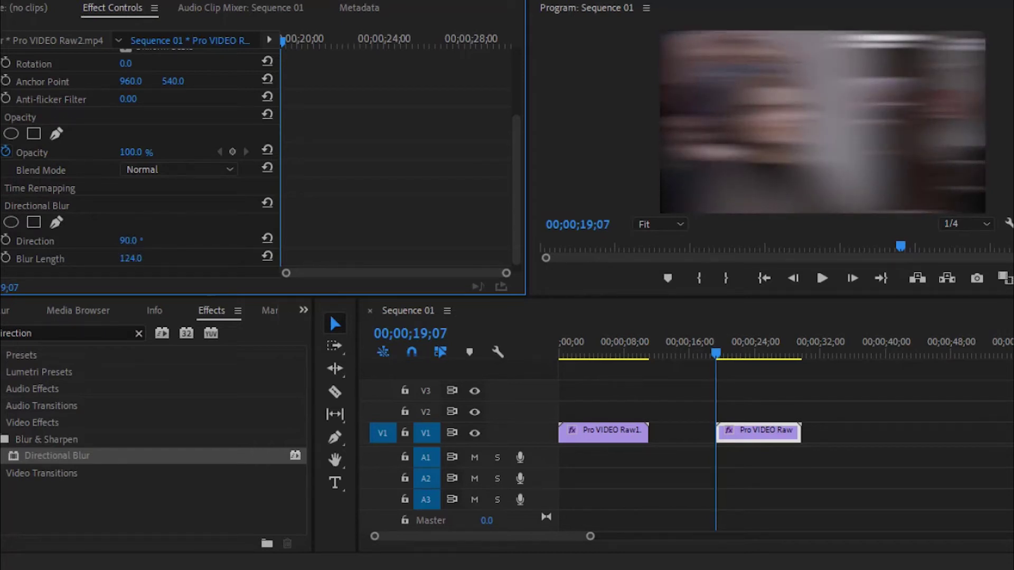
click(132, 259)
text(175)
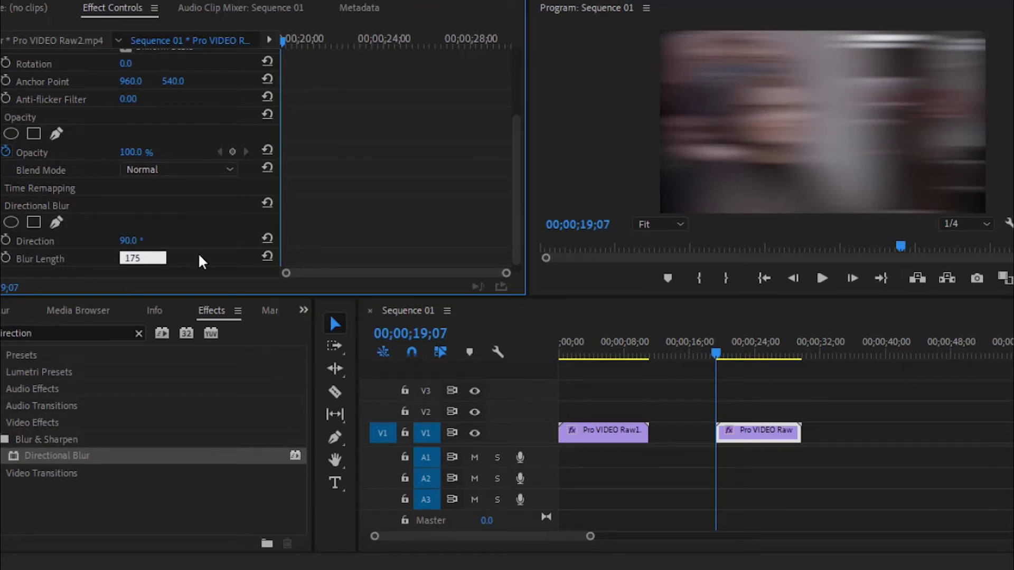
key(Return)
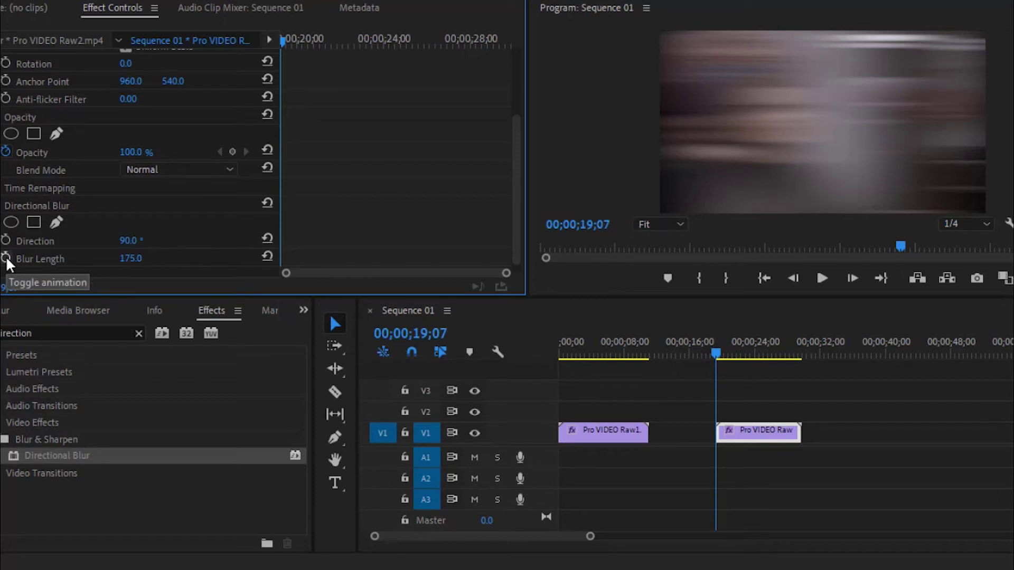
click(6, 257)
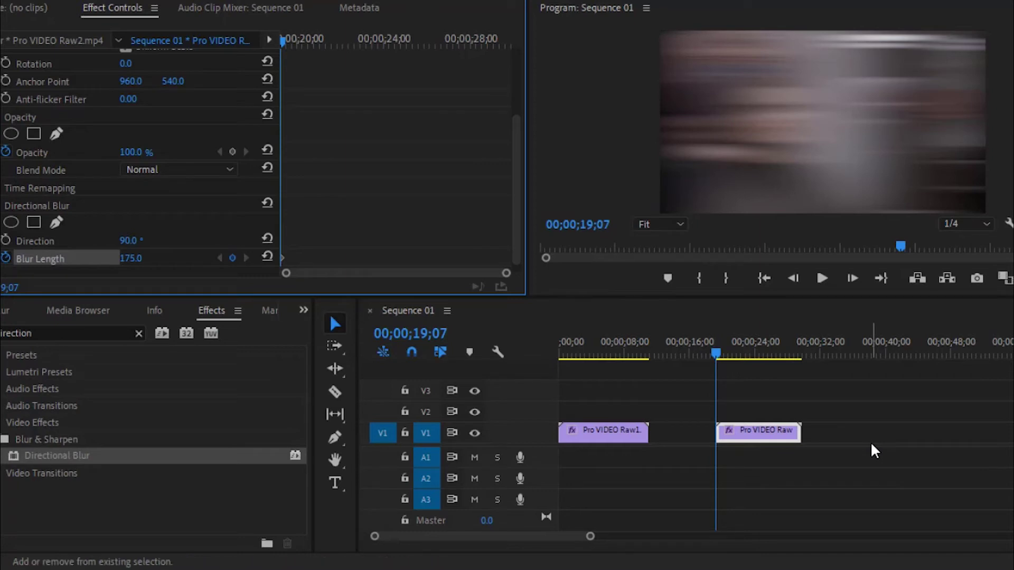
Go forward ten frames to 00;00;19;17 and add a keyframe by resetting the Blur Length to 0
key(shift+Right)
key(shift+Right)
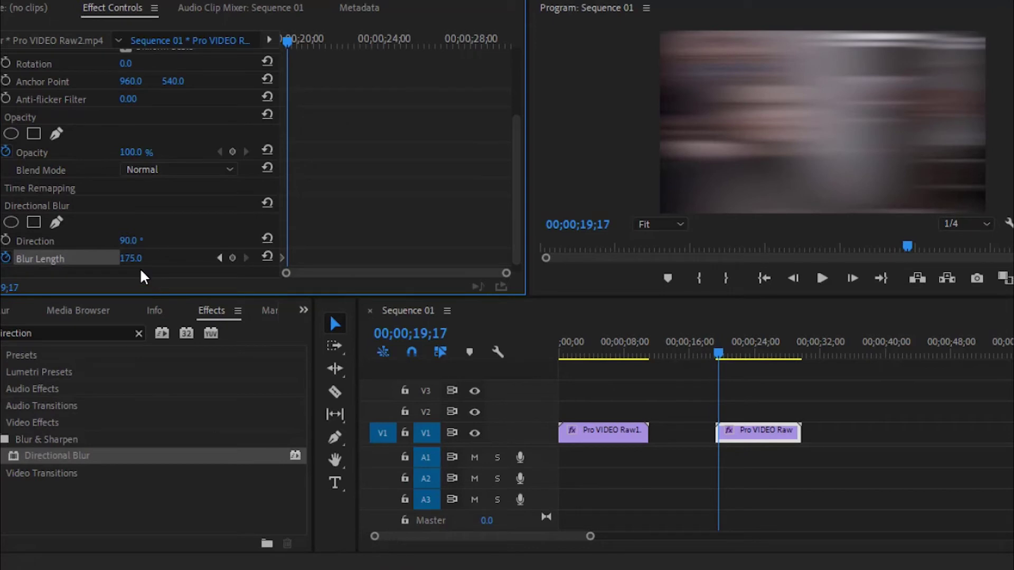
click(267, 256)
Apply Ease Out to the second clip's first Blur Length keyframe and Ease In to its second one
drag(506, 273, 344, 273)
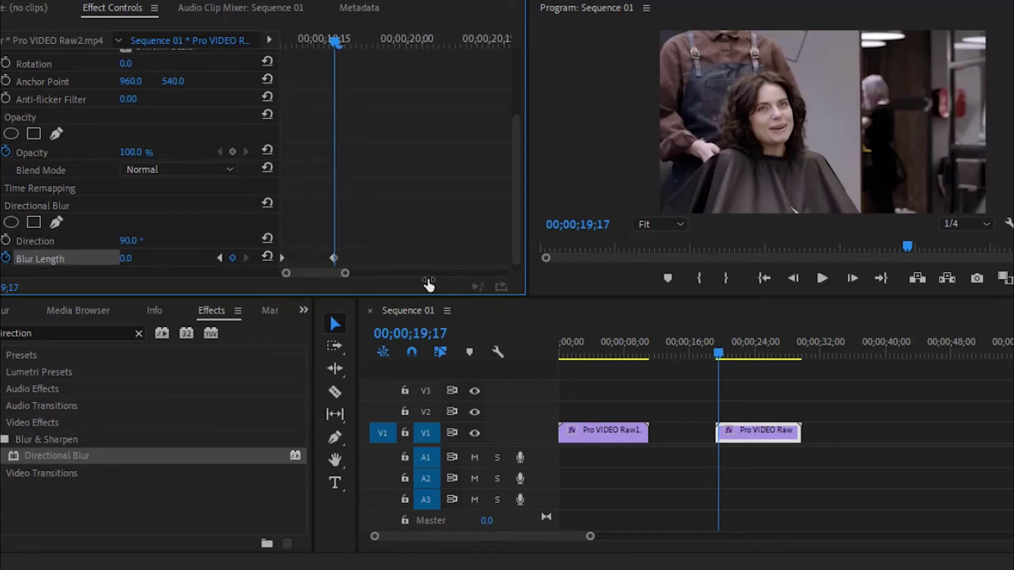
right_click(281, 257)
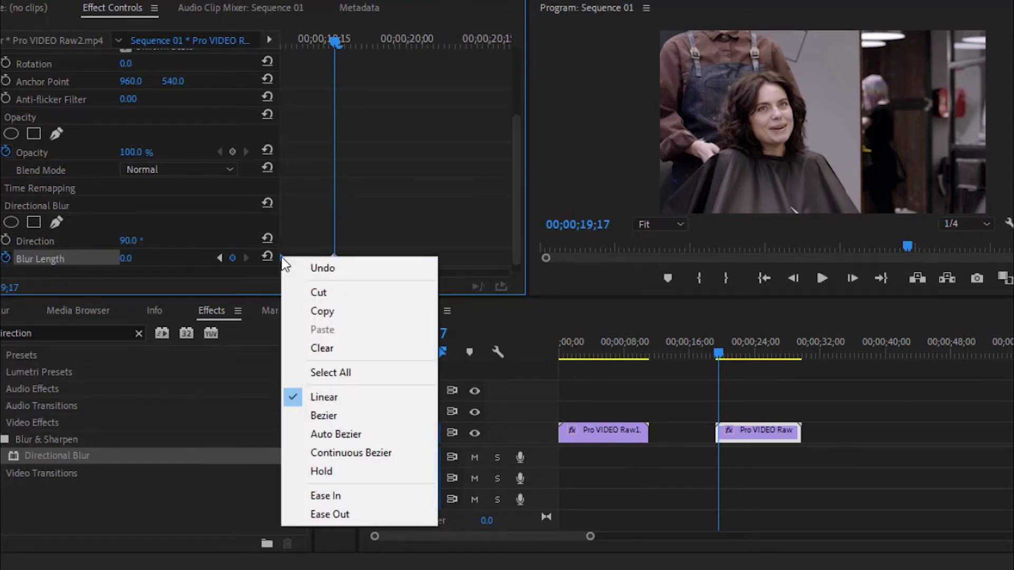
click(348, 513)
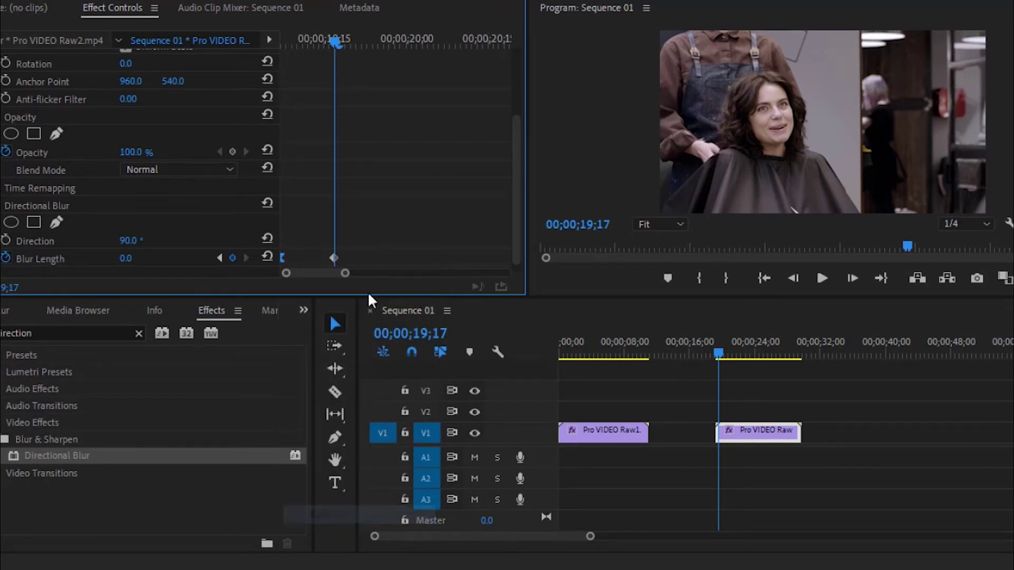
right_click(337, 259)
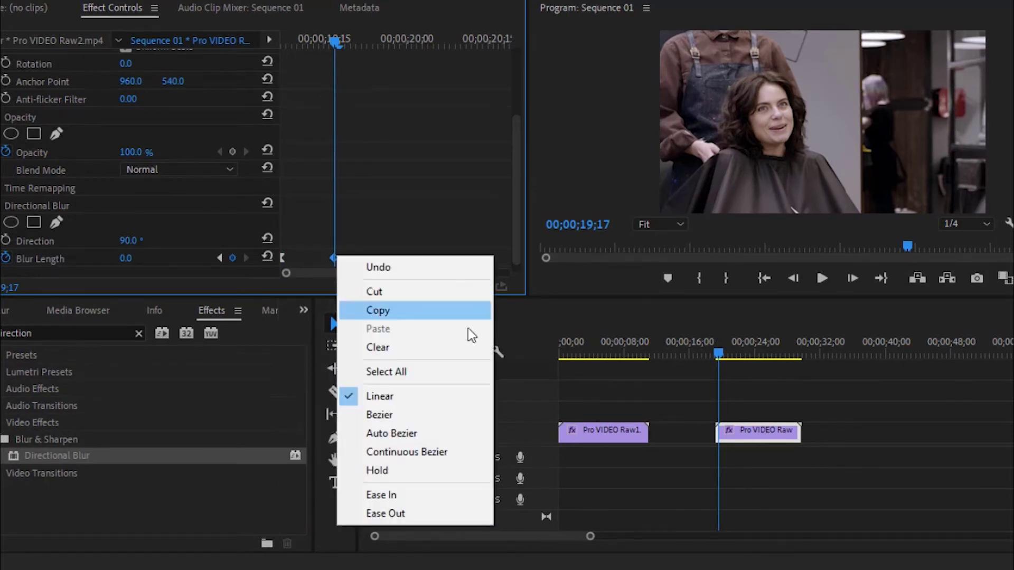
click(445, 495)
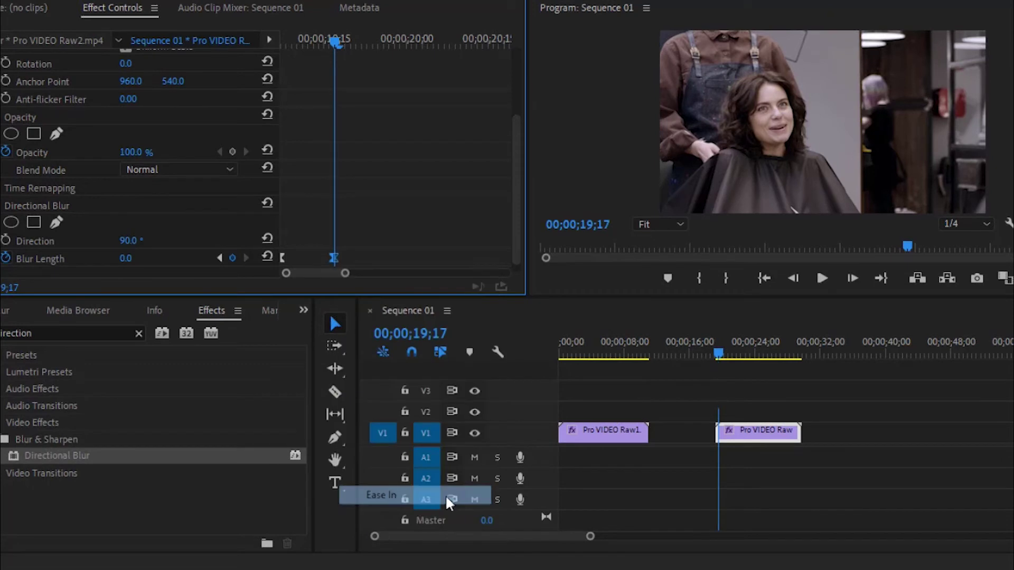
Play back the start of the Pro VIDEO Raw2 clip twice to check its animated blur
click(711, 344)
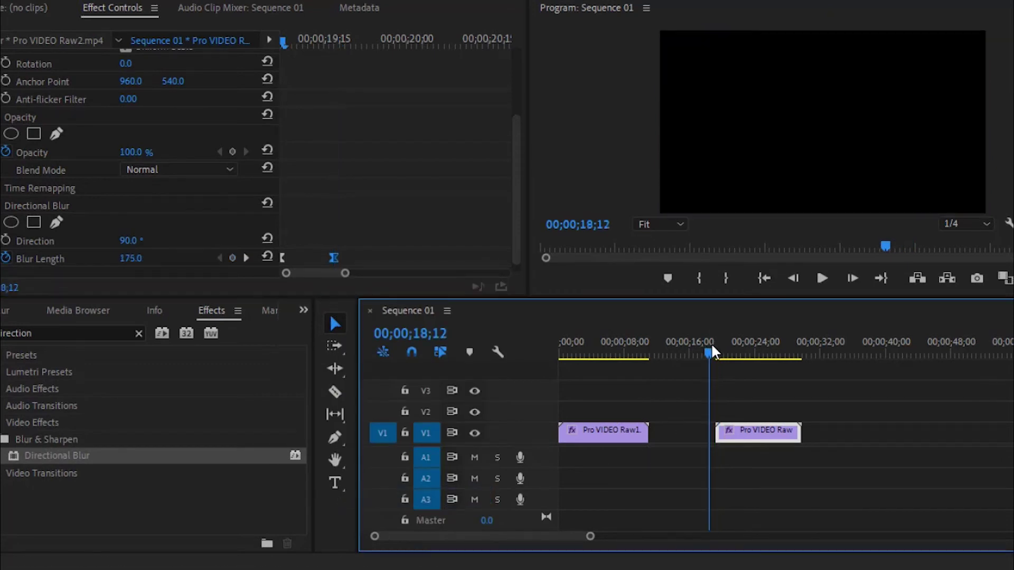
click(822, 278)
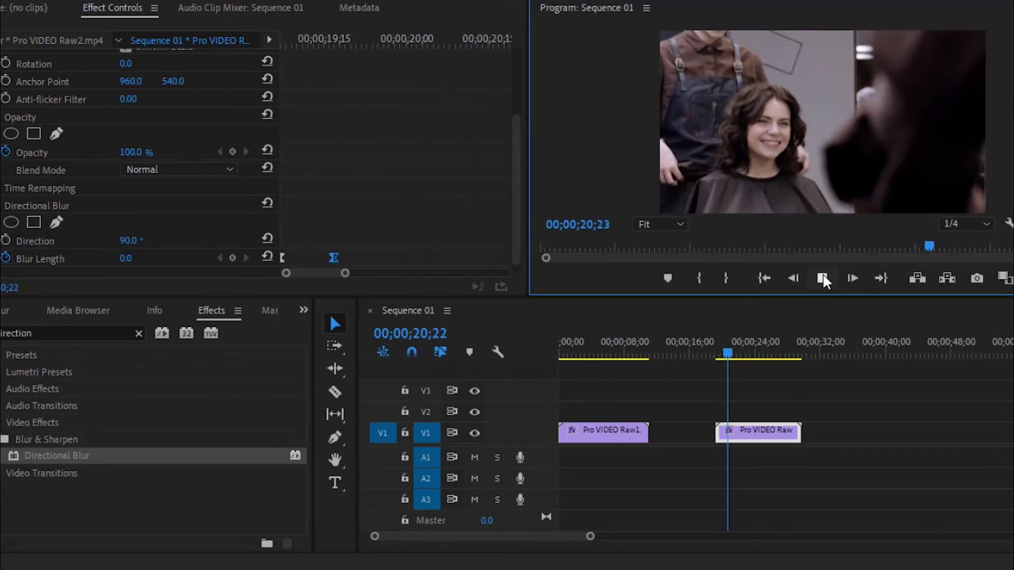
click(823, 274)
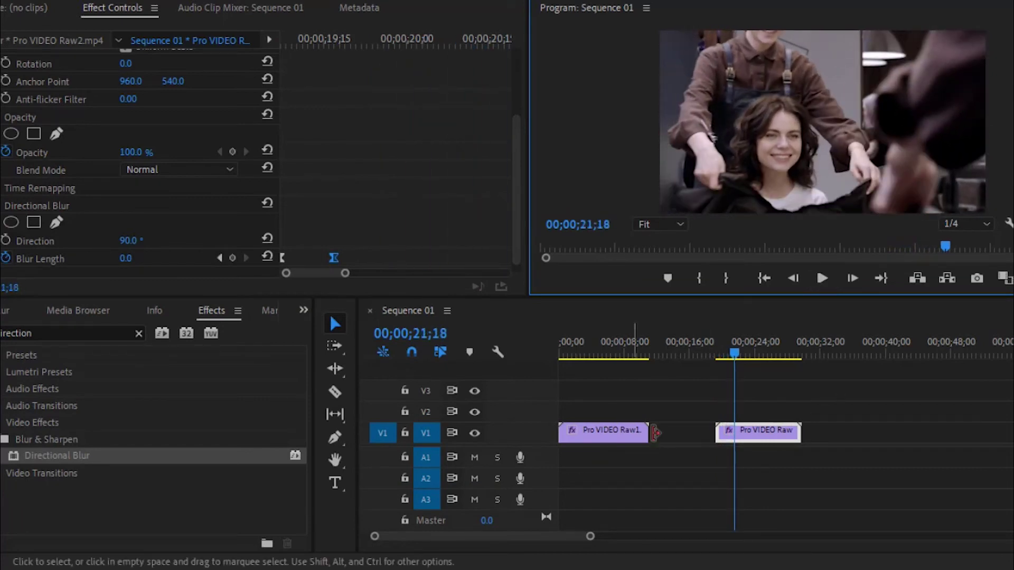
click(710, 344)
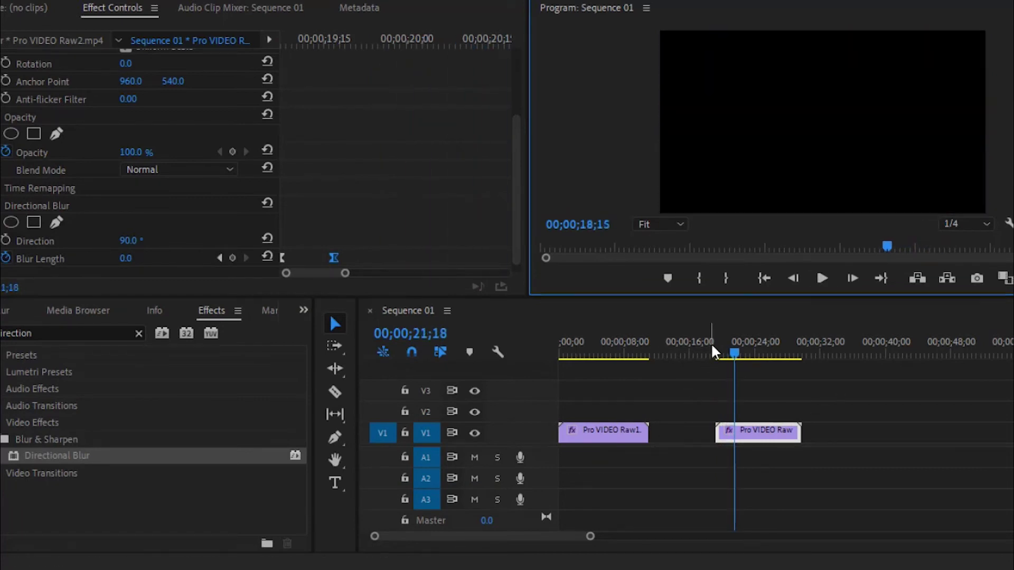
click(818, 281)
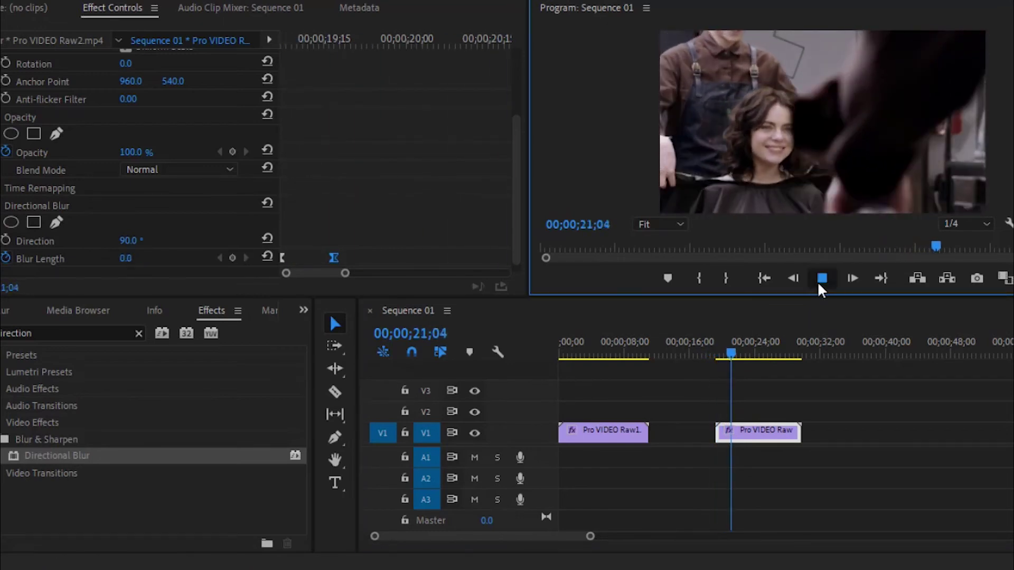
click(816, 281)
Ripple delete the gap between the two clips on V1 and play back the joined transition
right_click(686, 428)
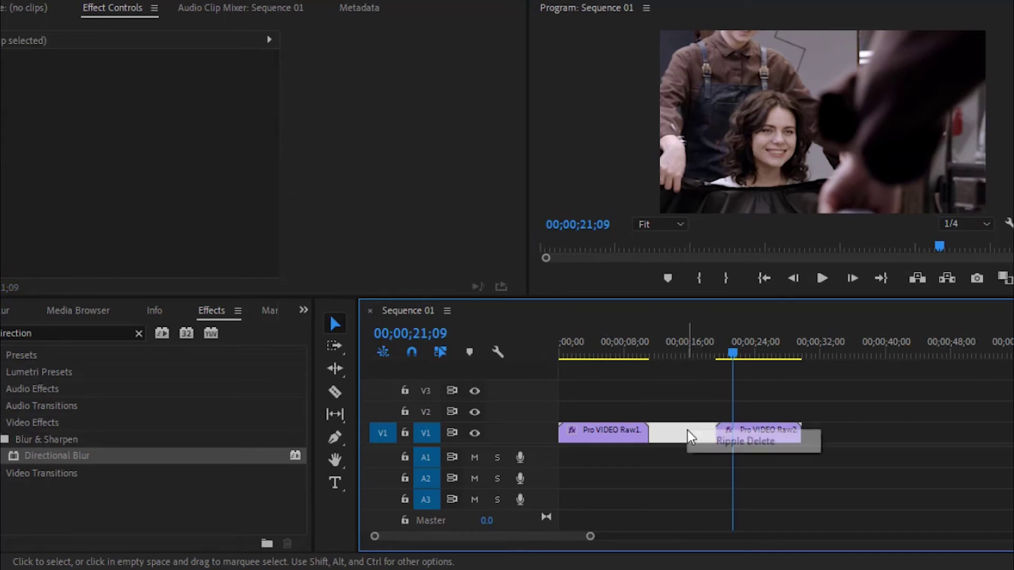
click(724, 443)
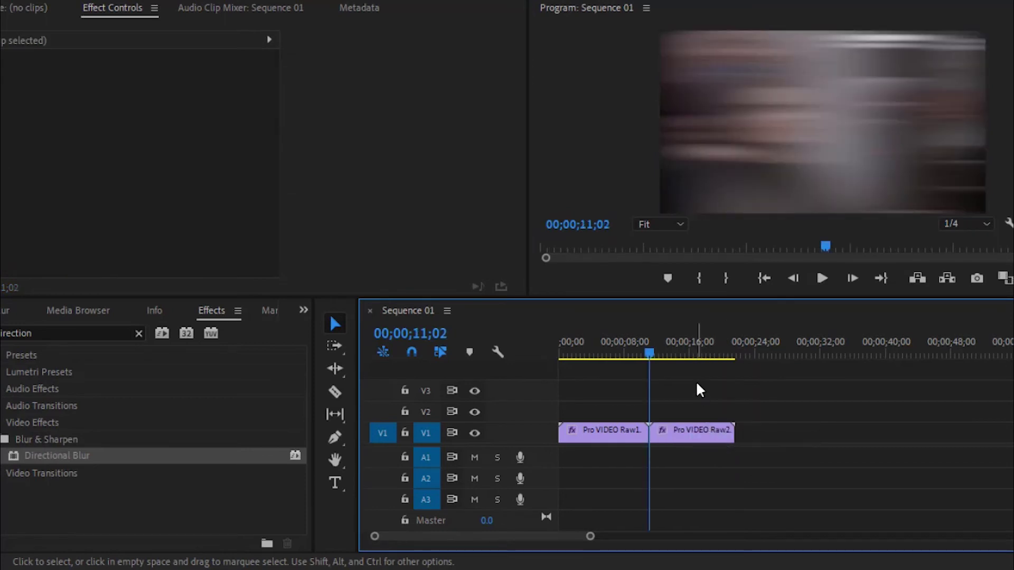
click(624, 351)
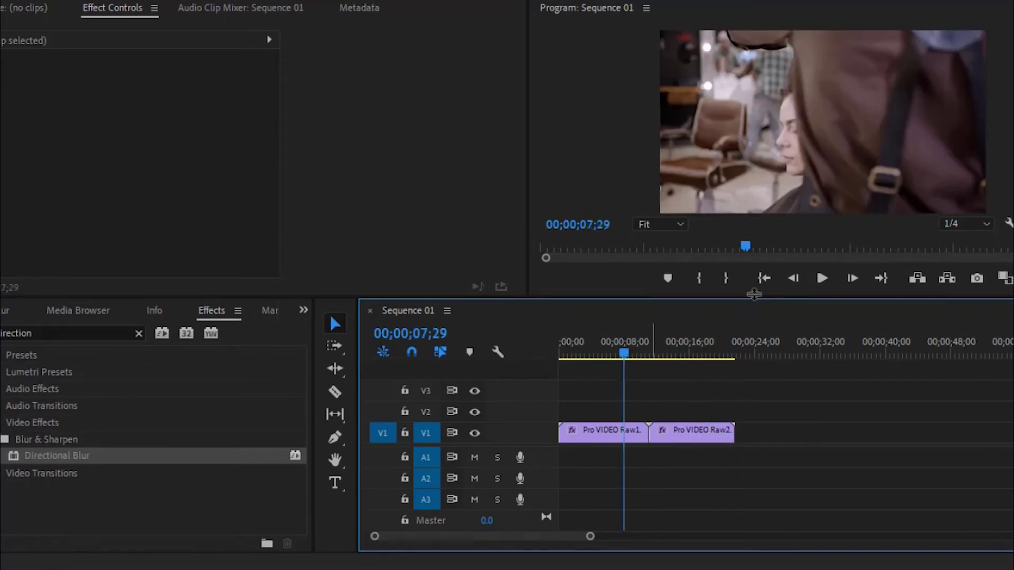
click(823, 278)
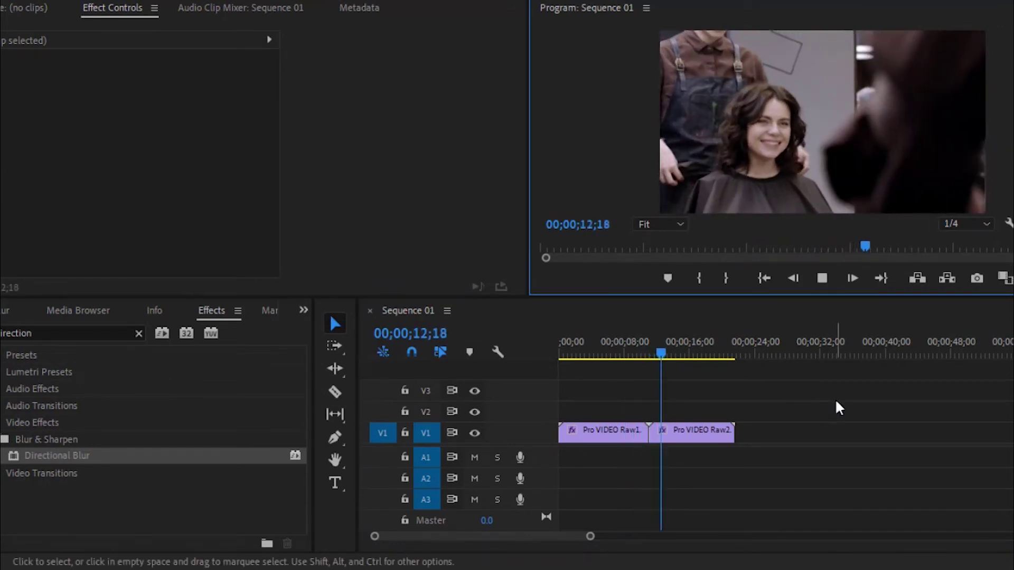
click(825, 278)
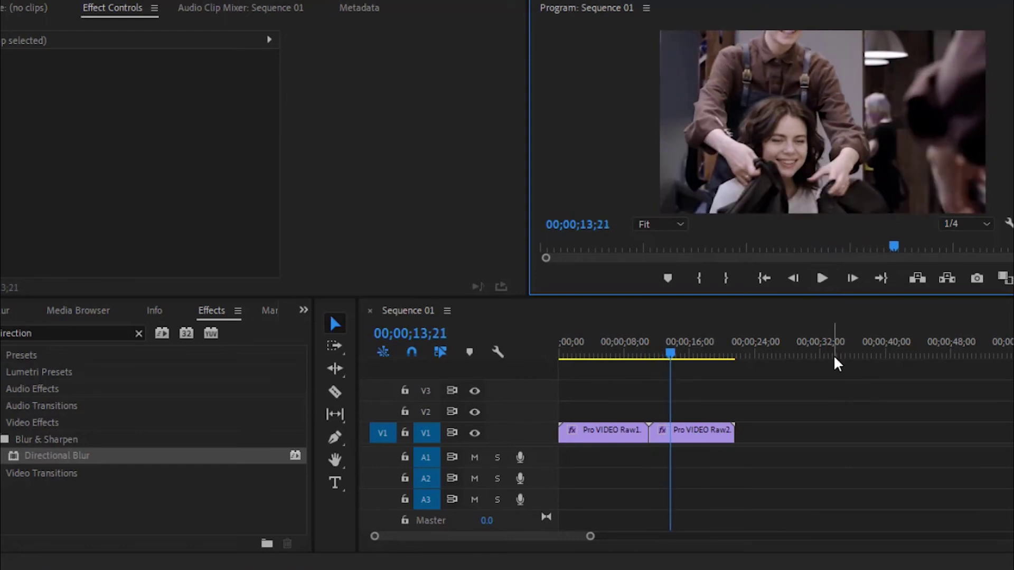
Maximize the program preview and replay the cut between the two clips to review the finished transition
key(shift+grave)
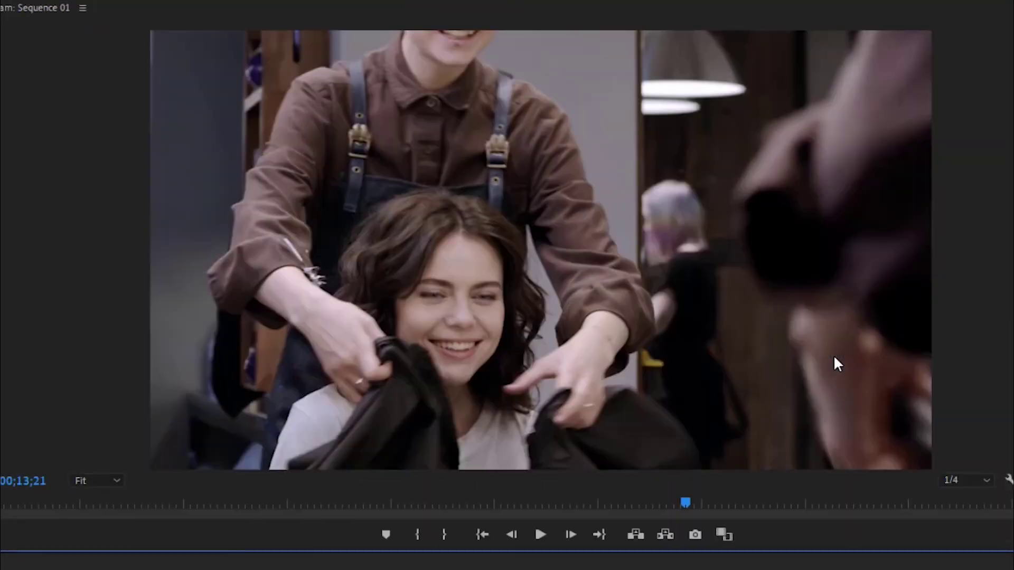
click(541, 527)
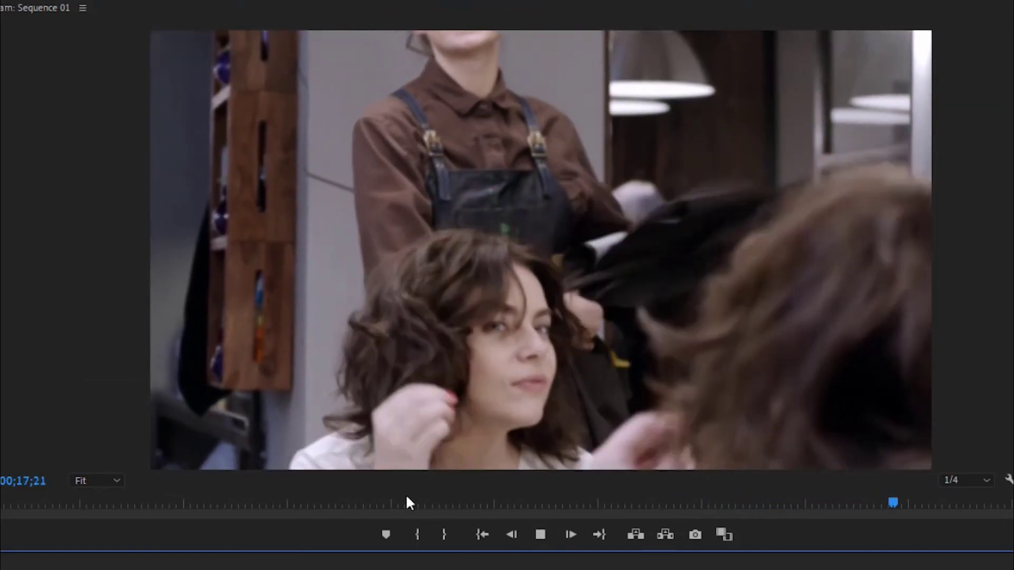
click(396, 502)
click(352, 503)
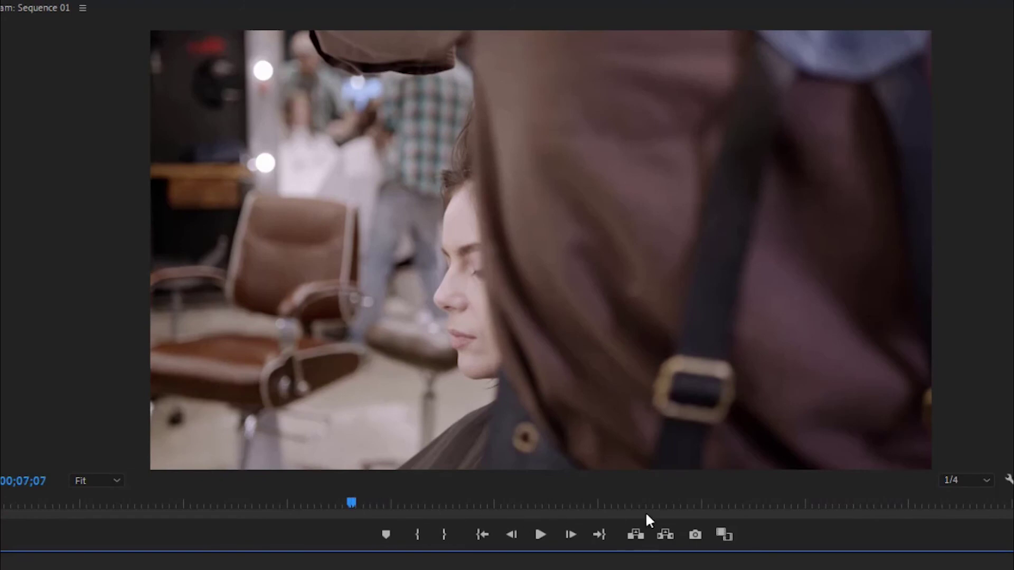
click(539, 540)
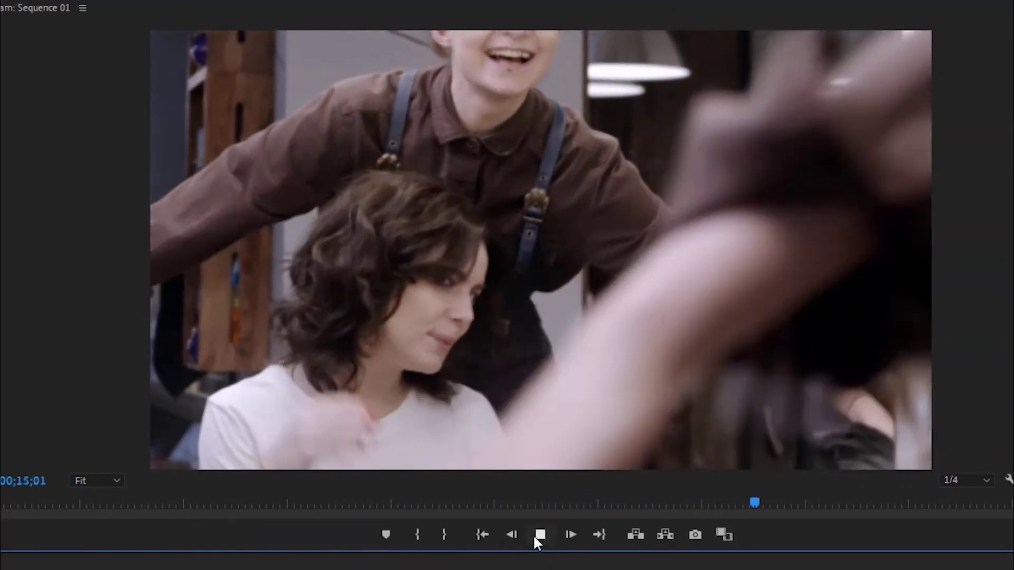
click(539, 535)
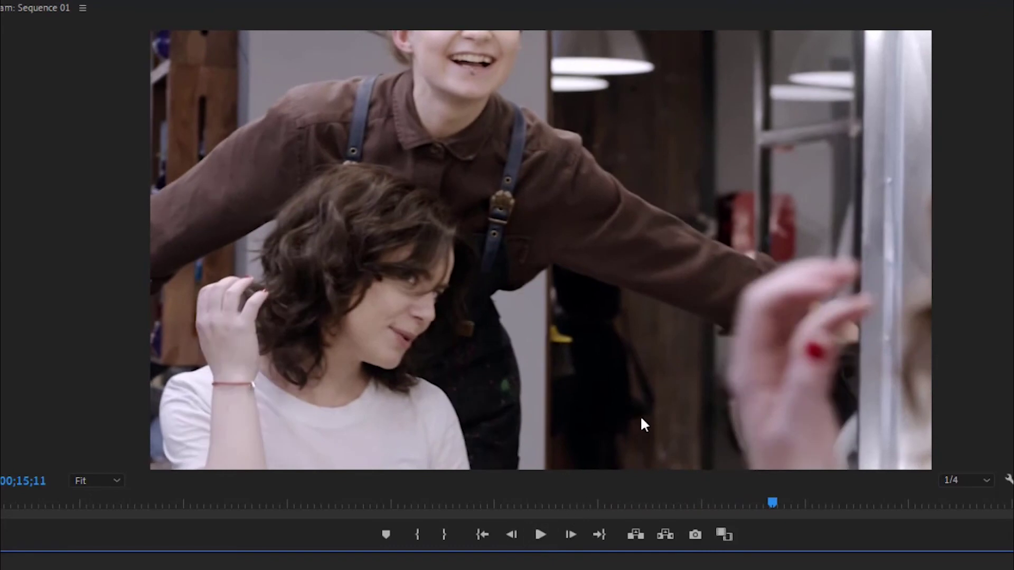